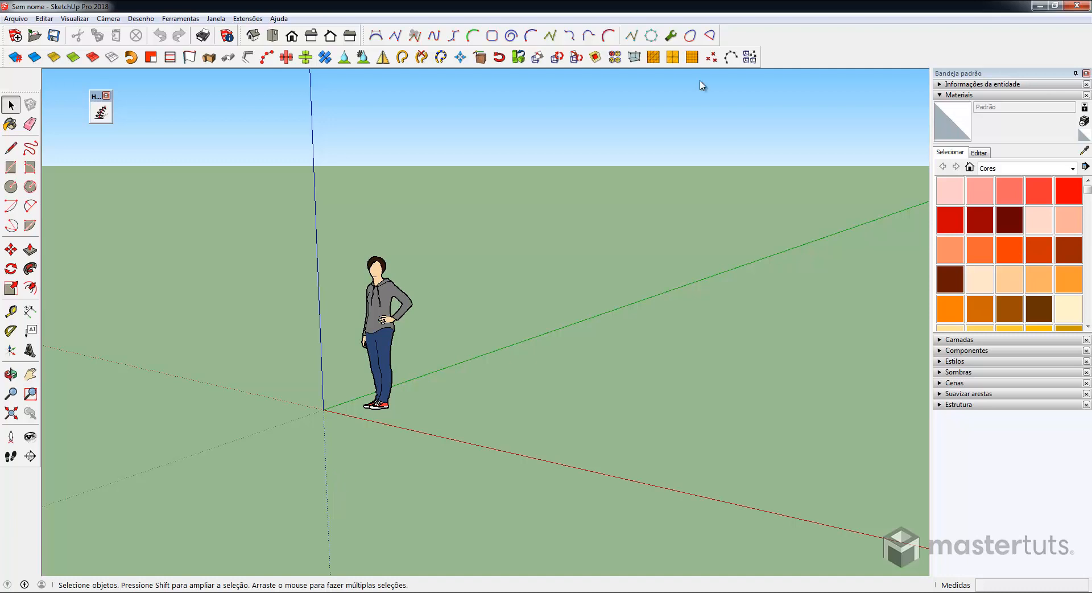
# Delete the default human figure and draw a 2 m vertical line along the blue axis near the origin
pyautogui.click(384, 300)
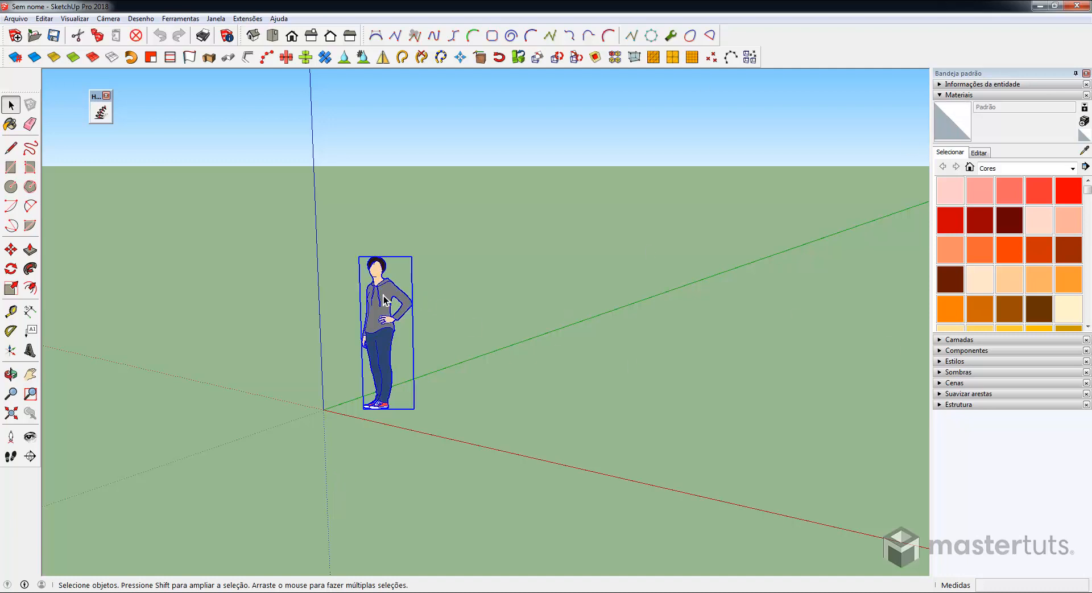
pyautogui.press('Delete')
pyautogui.press('l')
pyautogui.click(380, 409)
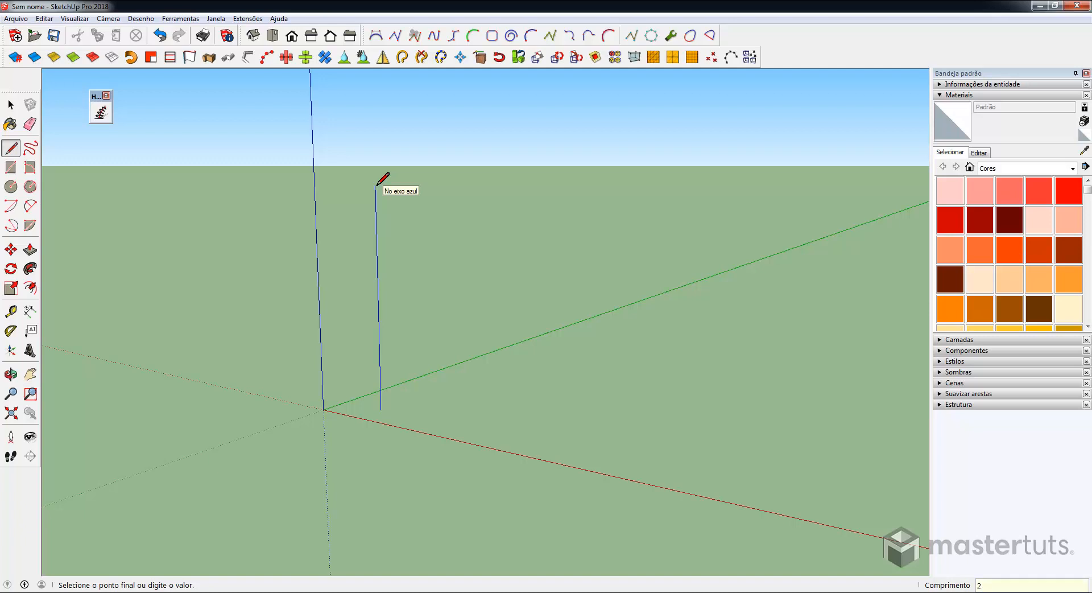
pyautogui.click(376, 185)
pyautogui.press('space')
# Copy the vertical line about 0.90 m along the red axis and repeat it as an array of four copies
pyautogui.moveTo(441, 356); pyautogui.dragTo(366, 227, button='middle')
pyautogui.moveTo(366, 227); pyautogui.dragTo(414, 428)
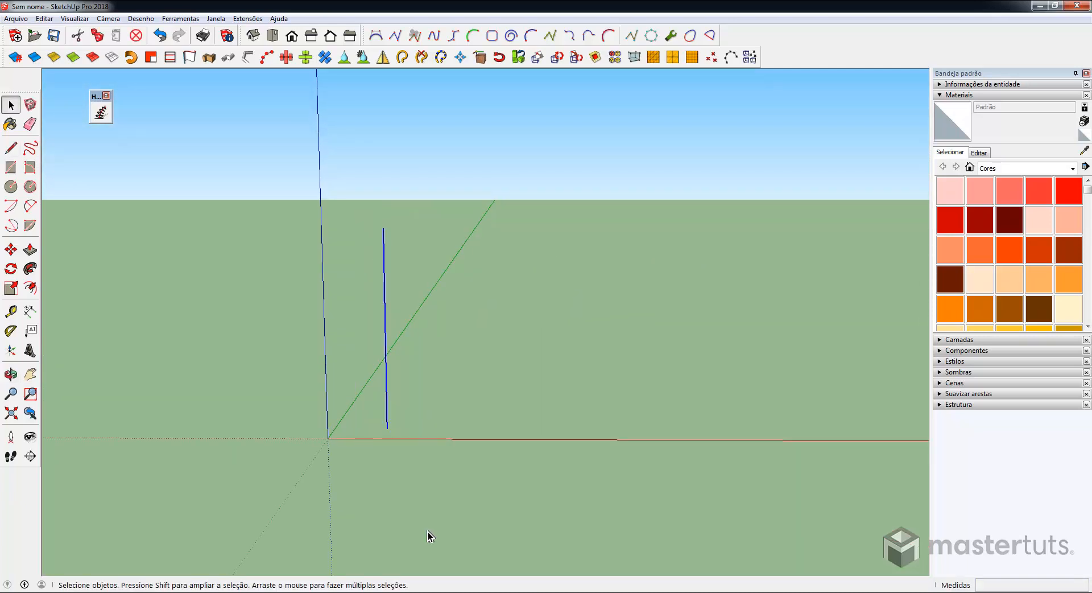
pyautogui.press('m')
pyautogui.click(394, 478)
pyautogui.press('ctrl')
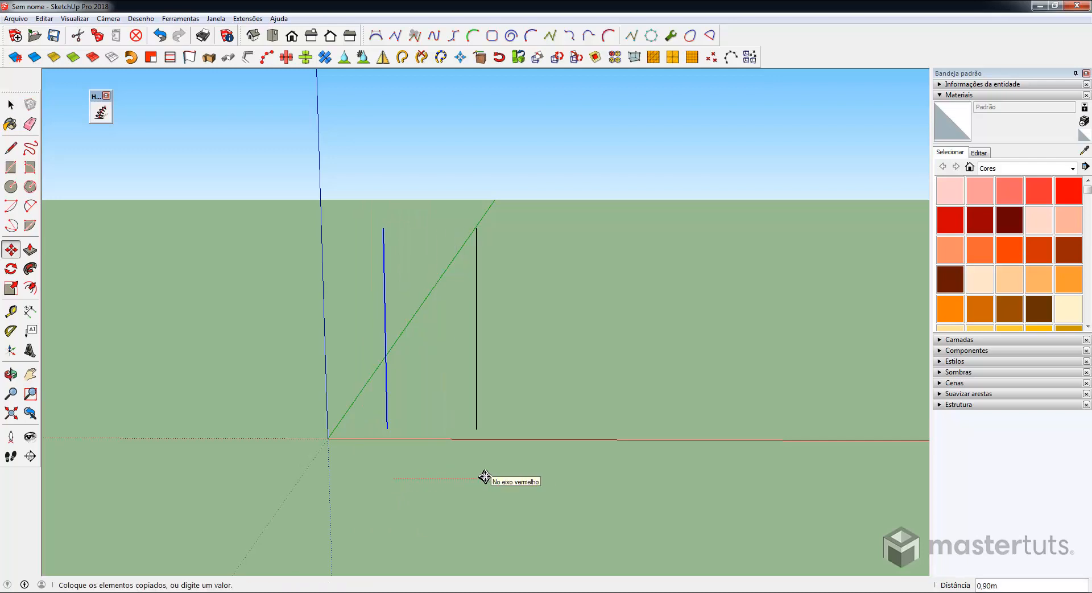
pyautogui.click(484, 477)
pyautogui.write('4x')
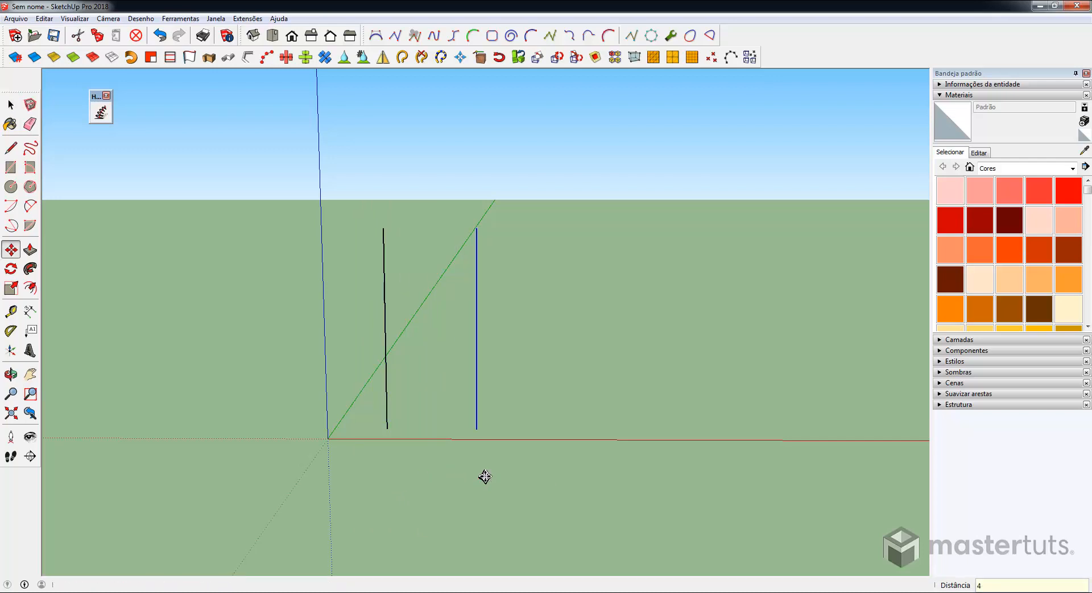
pyautogui.press('Return')
pyautogui.moveTo(543, 428); pyautogui.dragTo(541, 397, button='middle')
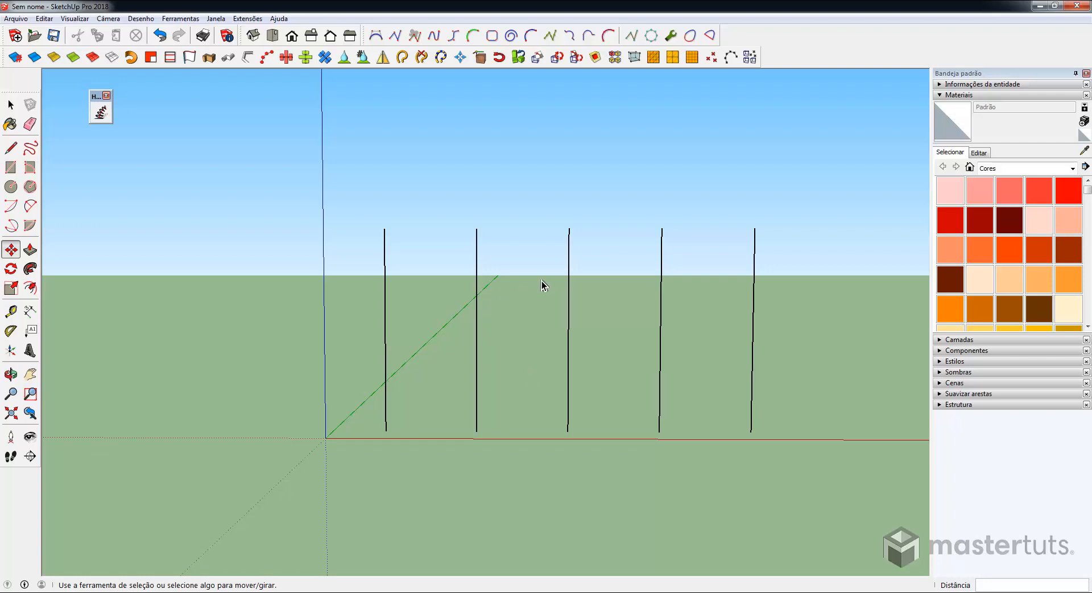
# Create a helix along the first line with both radii 0.10 m, 16 laps and 20 sections per lap
pyautogui.press('space')
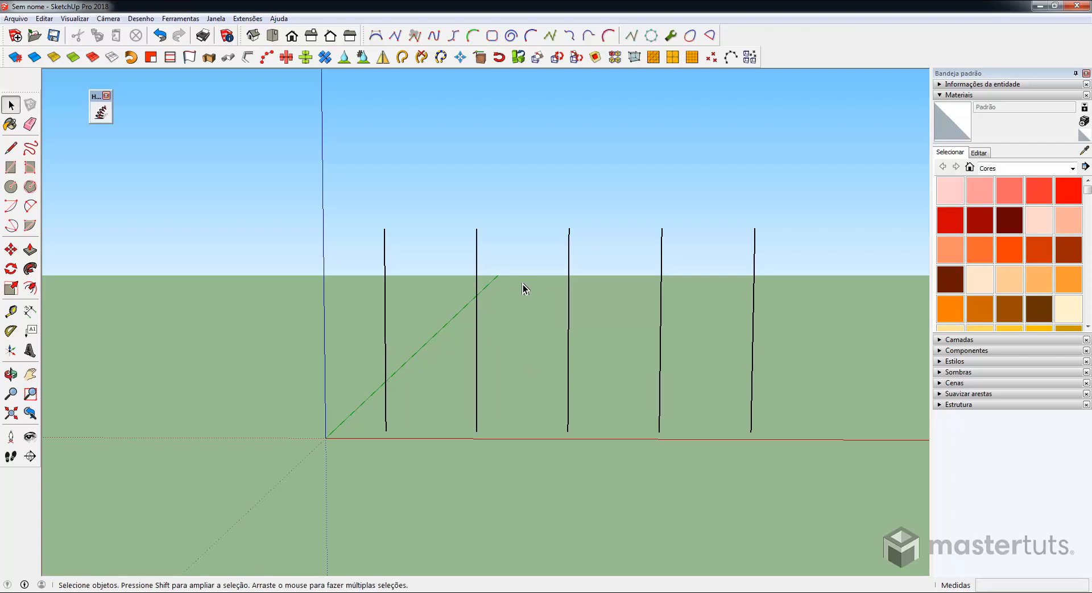
pyautogui.click(385, 290)
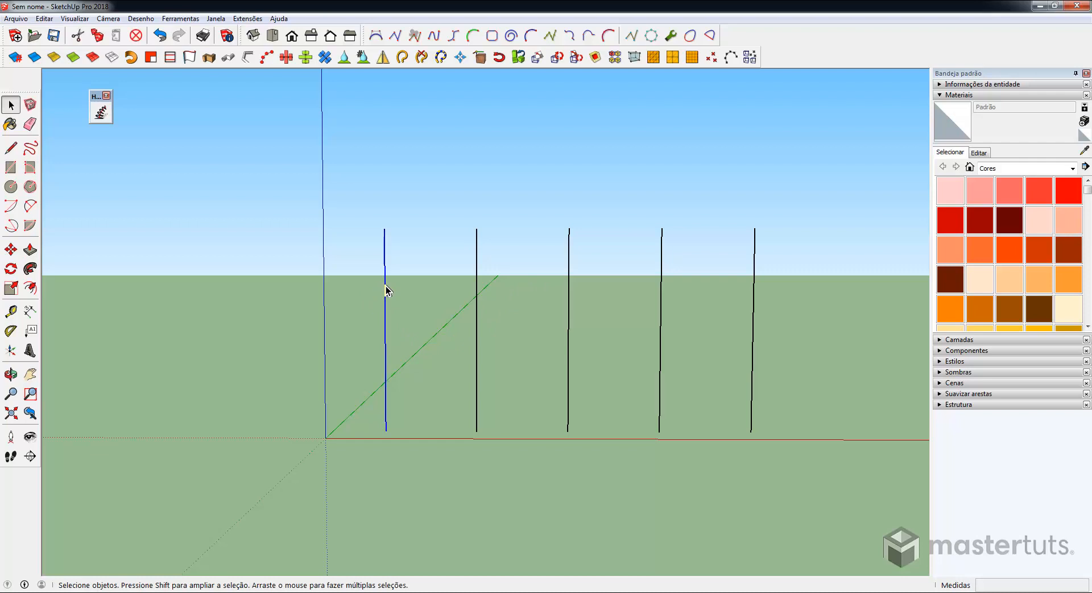
pyautogui.click(101, 112)
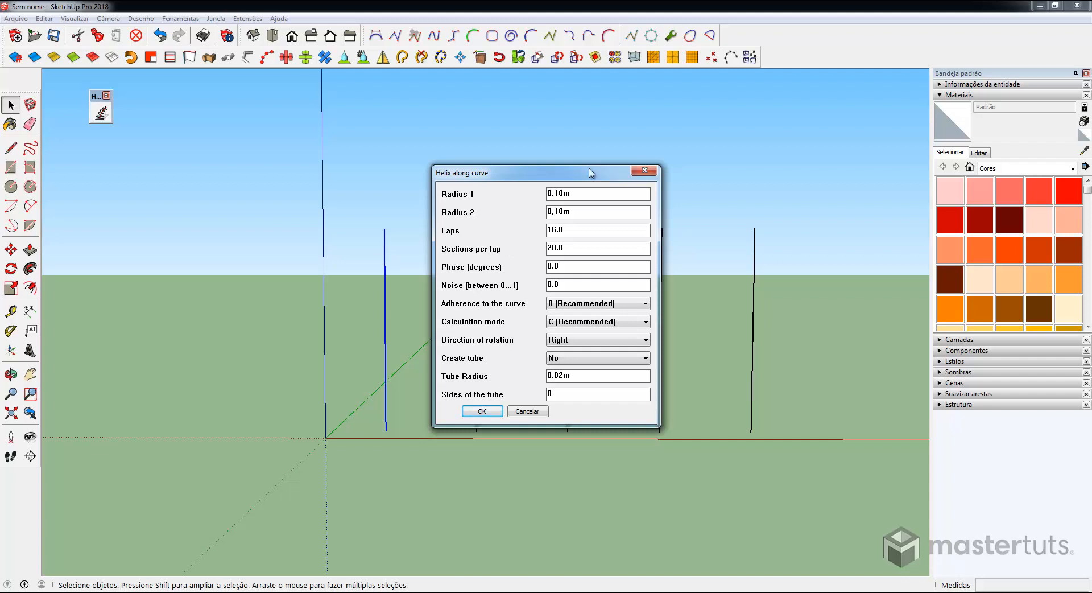
pyautogui.click(481, 412)
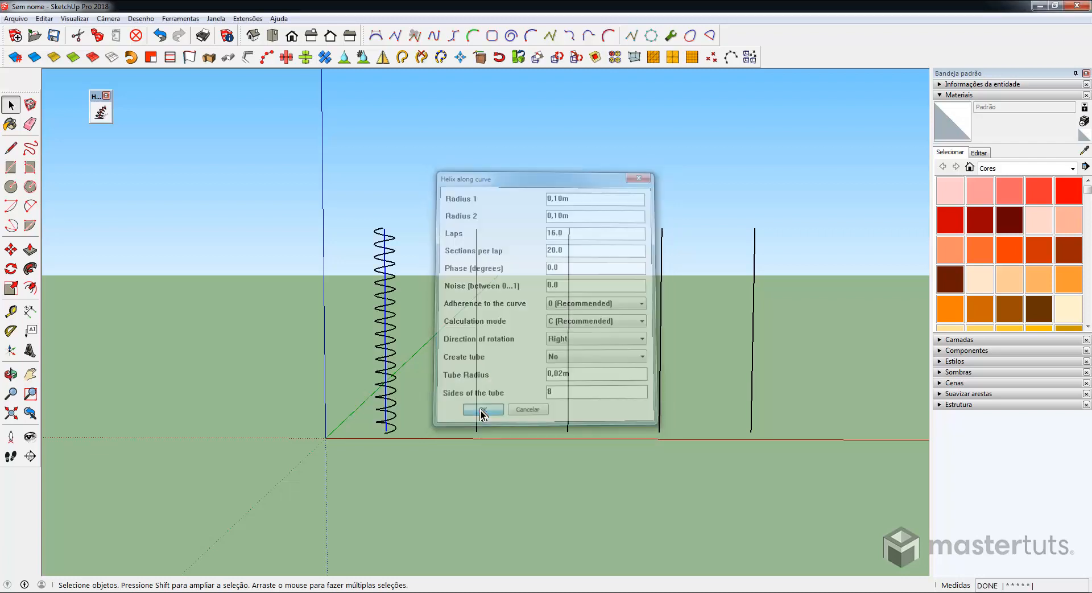
# Create a conical helix along the second line with Radius 1 0.50 m, Radius 2 0.10 m, 20 laps and 30 sections per lap
pyautogui.scroll(2, 382, 251)
pyautogui.scroll(1, 383, 251)
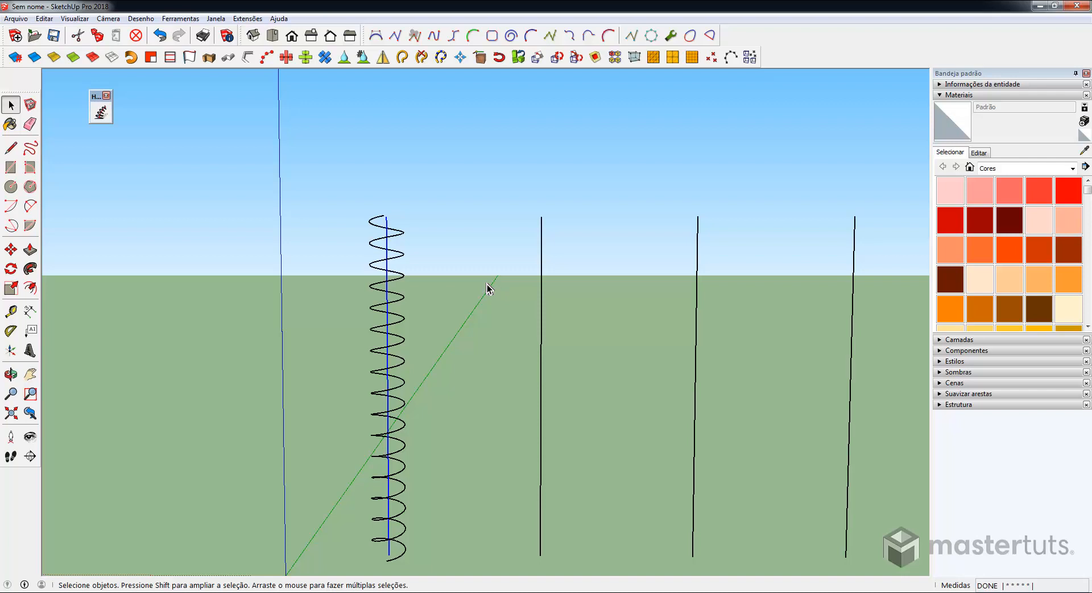
pyautogui.click(541, 266)
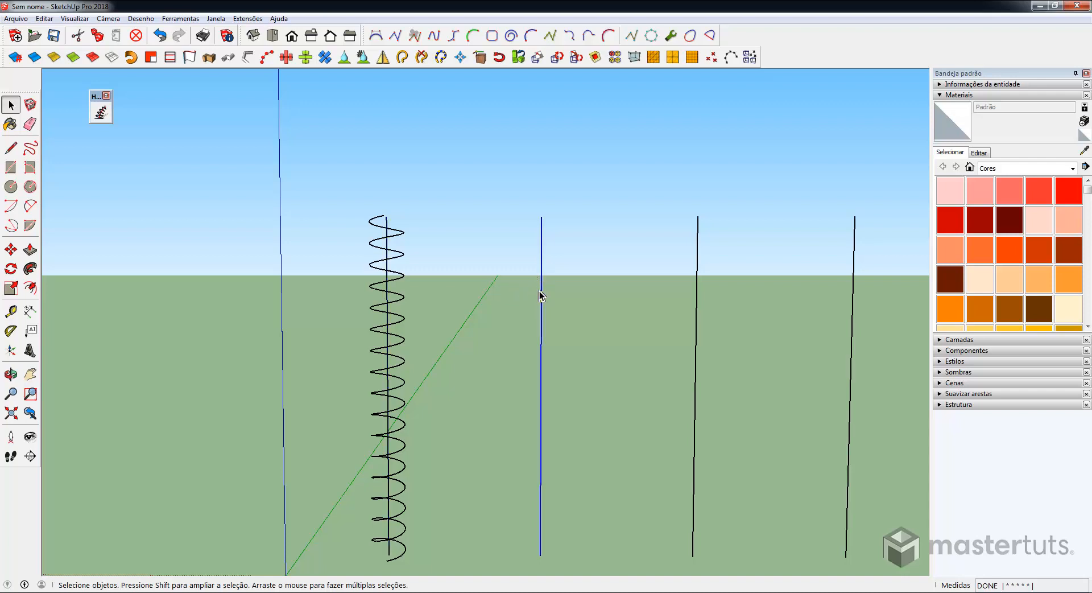
pyautogui.click(106, 117)
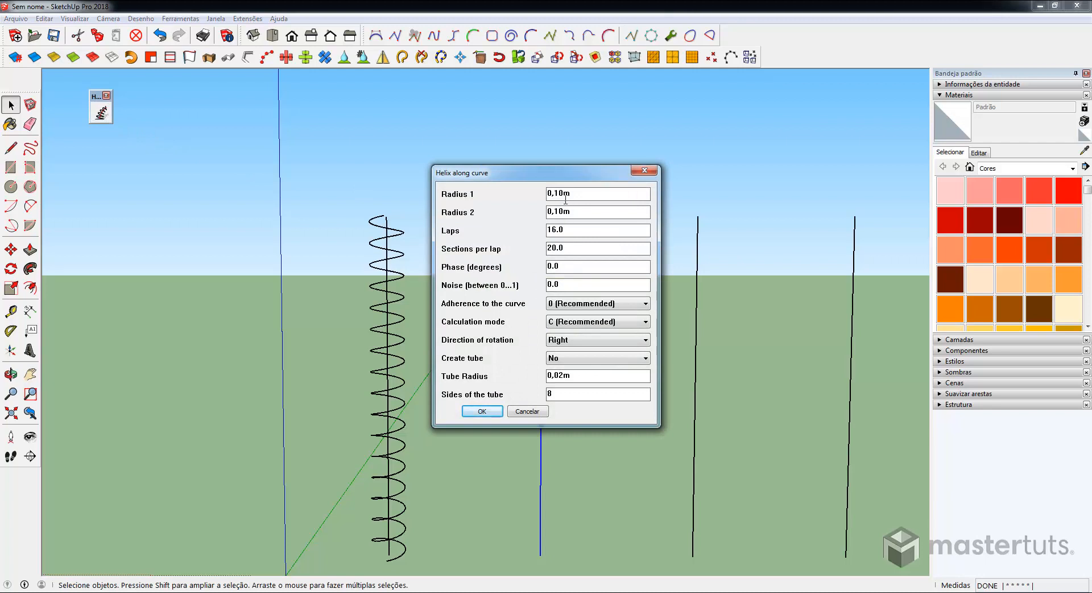
pyautogui.moveTo(555, 194); pyautogui.dragTo(563, 195)
pyautogui.write('5')
pyautogui.click(586, 209)
pyautogui.moveTo(572, 234); pyautogui.dragTo(492, 237)
pyautogui.write('20')
pyautogui.doubleClick(551, 247)
pyautogui.write('30')
pyautogui.click(485, 410)
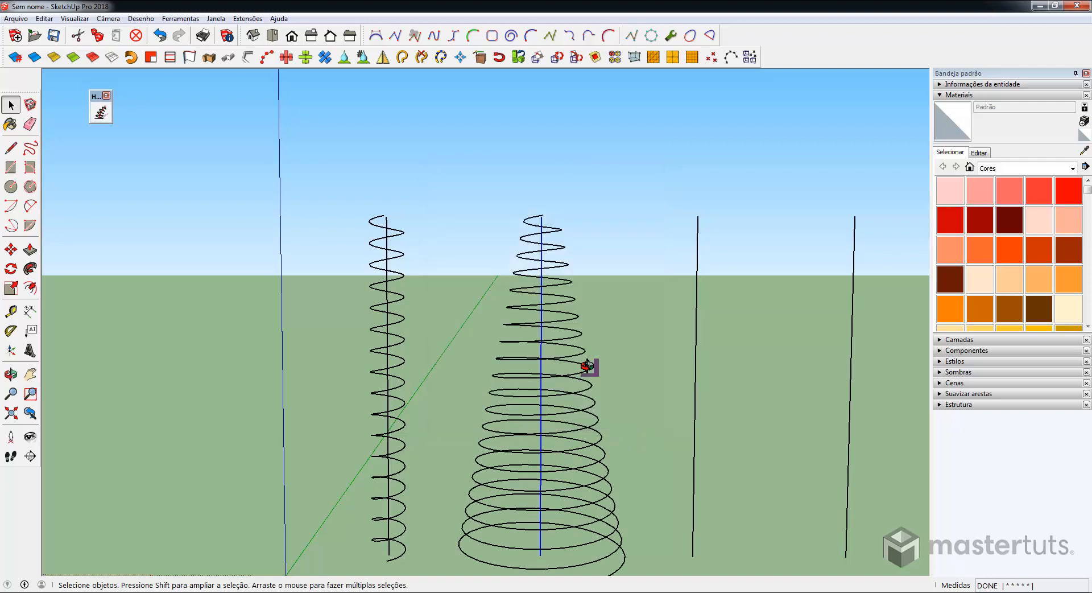
# Examine the conical helix on the second line, including how its base compares with its top
pyautogui.moveTo(587, 366); pyautogui.dragTo(585, 336, button='middle')
pyautogui.scroll(-2, 560, 284)
pyautogui.moveTo(558, 454); pyautogui.dragTo(581, 505, button='middle')
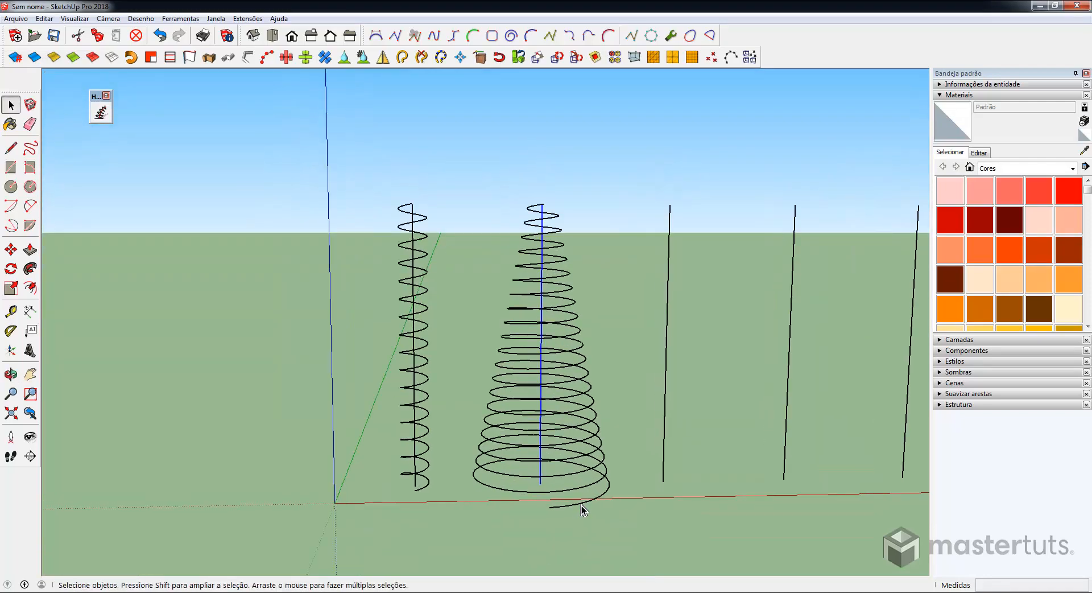
pyautogui.scroll(2, 558, 425)
pyautogui.scroll(1, 526, 178)
pyautogui.scroll(1, 500, 349)
pyautogui.scroll(1, 478, 415)
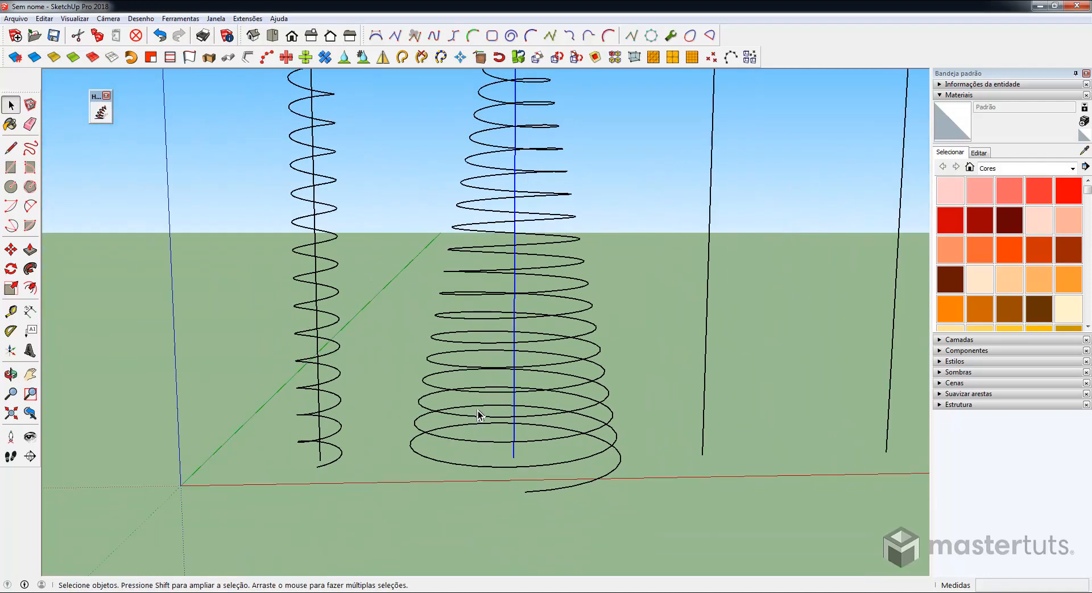
pyautogui.scroll(-1, 477, 415)
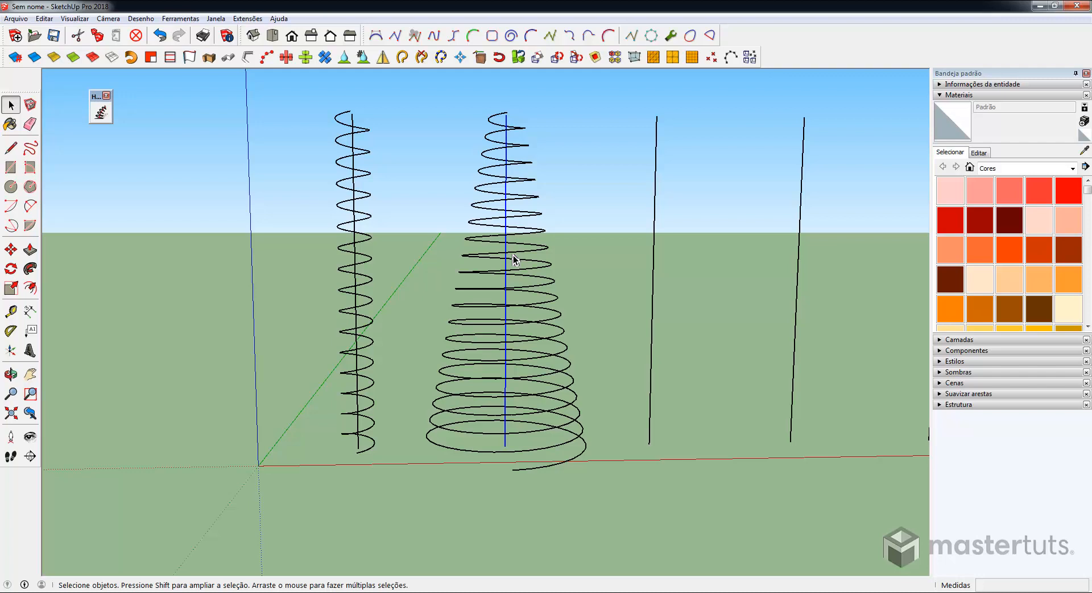
# Create a tapered helix along the third line with 4 sections per lap, keeping the previous radii and 20 laps
pyautogui.click(654, 252)
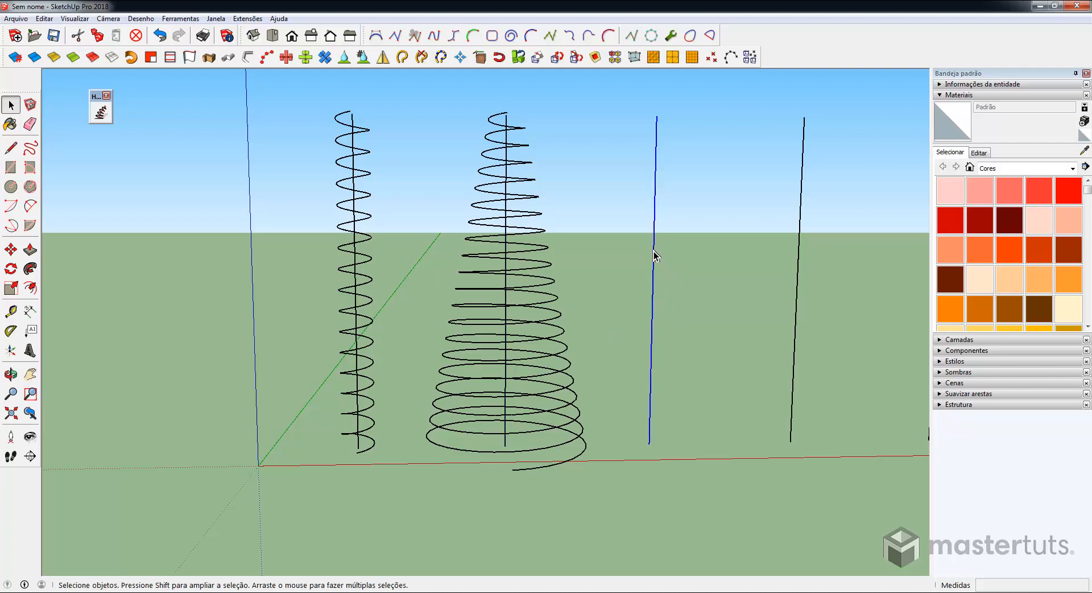
pyautogui.click(101, 113)
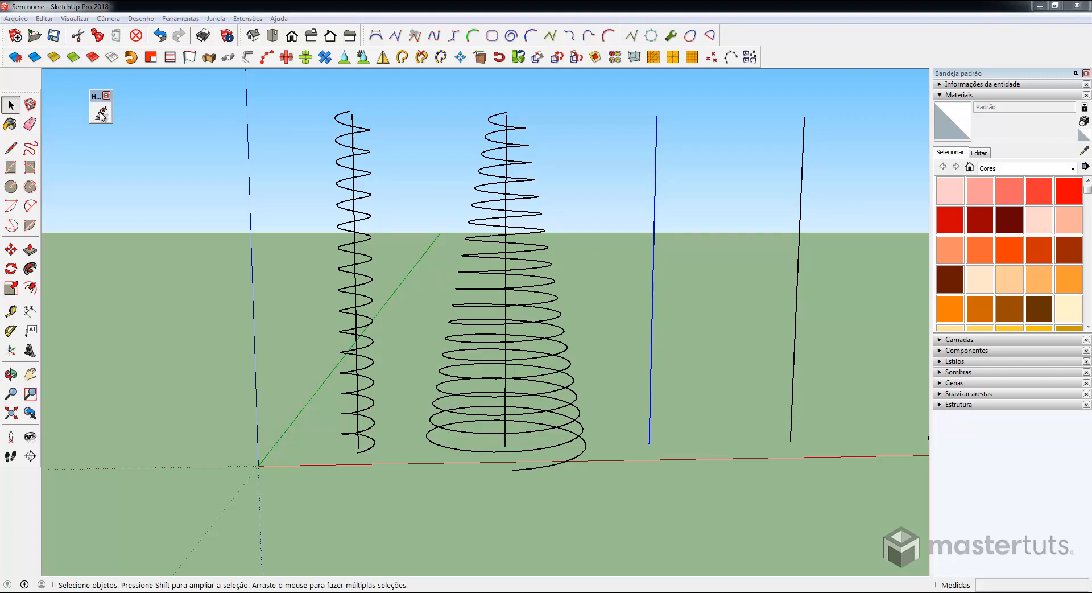
pyautogui.doubleClick(549, 248)
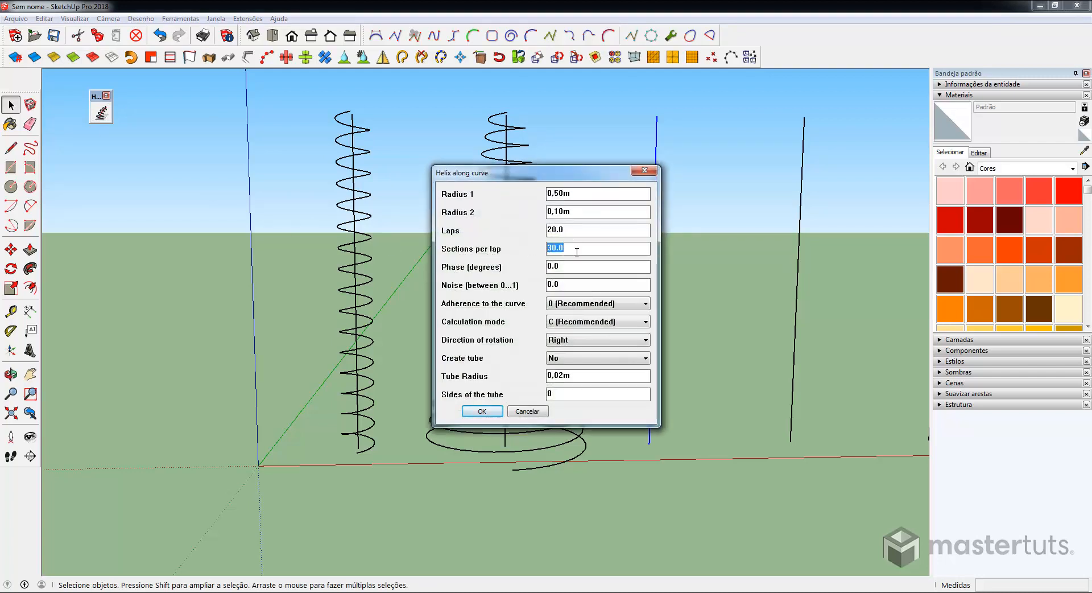
pyautogui.write('4')
pyautogui.click(481, 411)
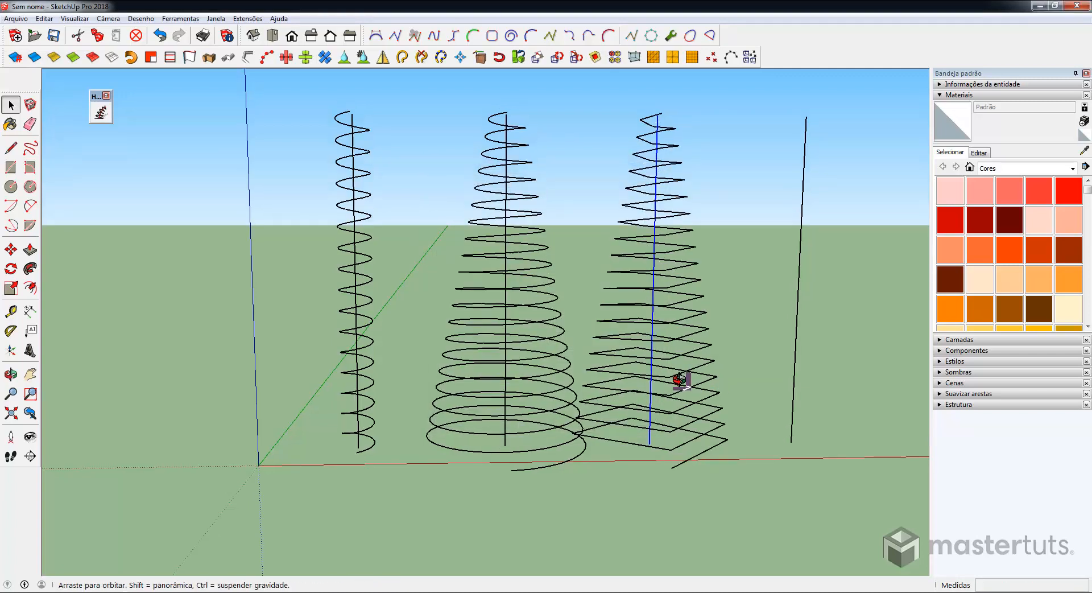
# Create a helix along the fourth line with Radius 1 0.1 m, 20 sections per lap, noise 0.5 and a changed phase angle
pyautogui.moveTo(681, 379); pyautogui.dragTo(640, 382, button='middle')
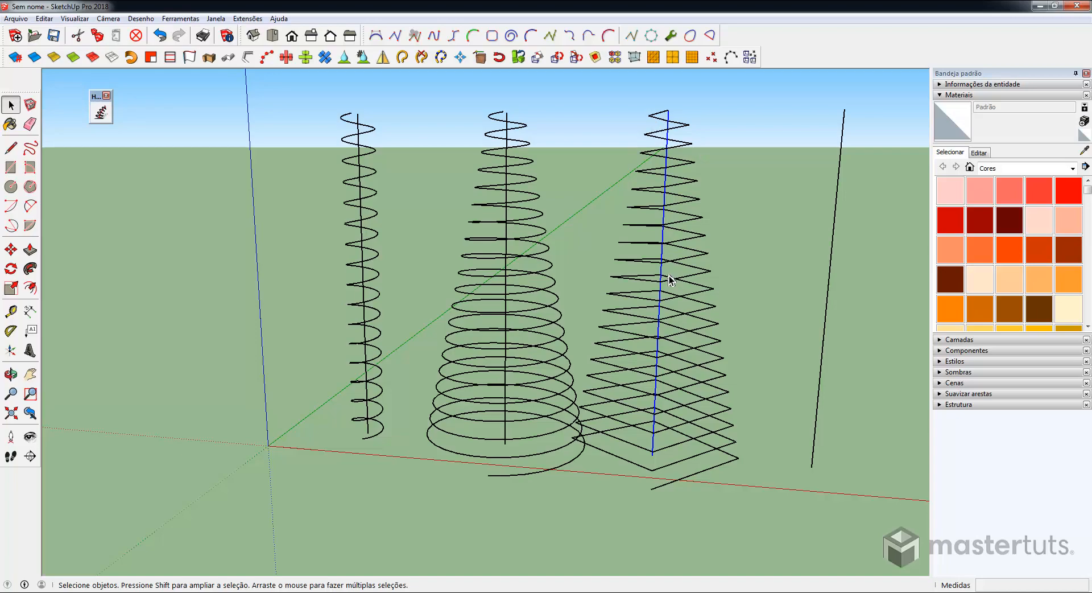
pyautogui.moveTo(669, 276); pyautogui.dragTo(452, 273, button='middle')
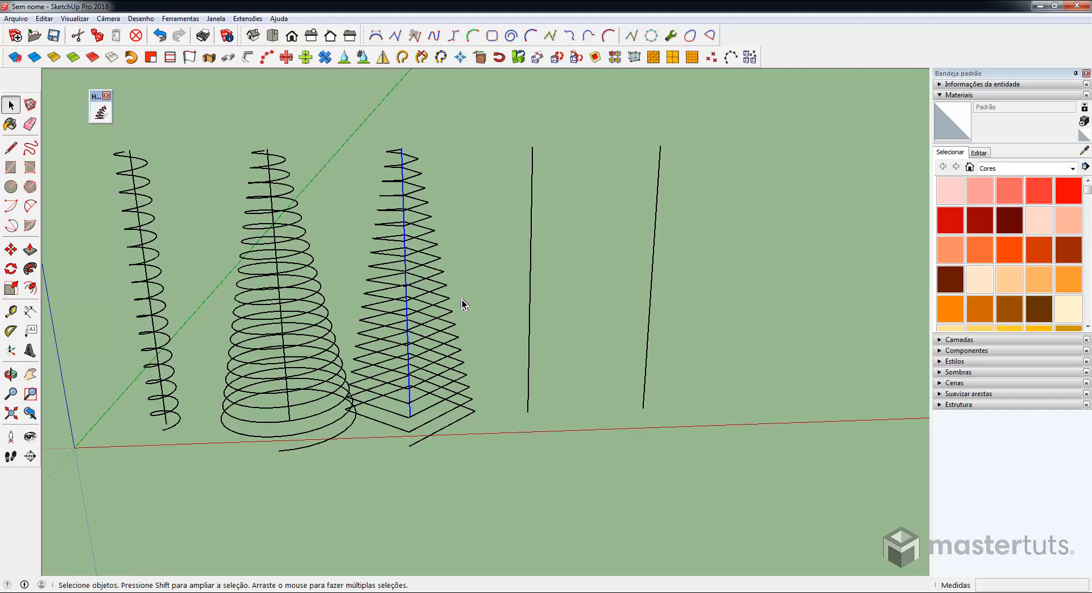
pyautogui.click(532, 216)
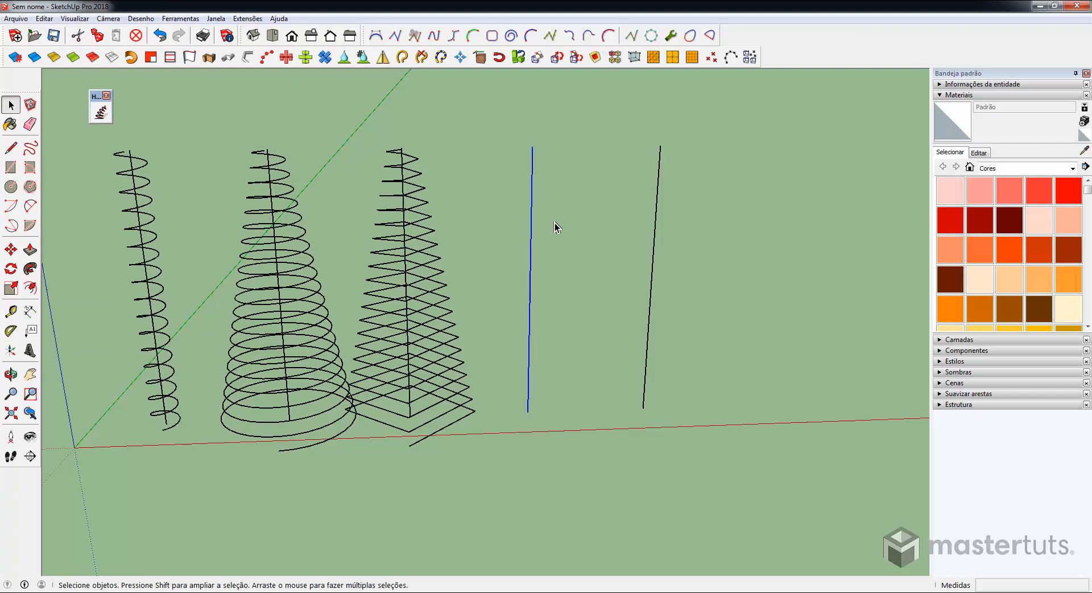
pyautogui.click(101, 112)
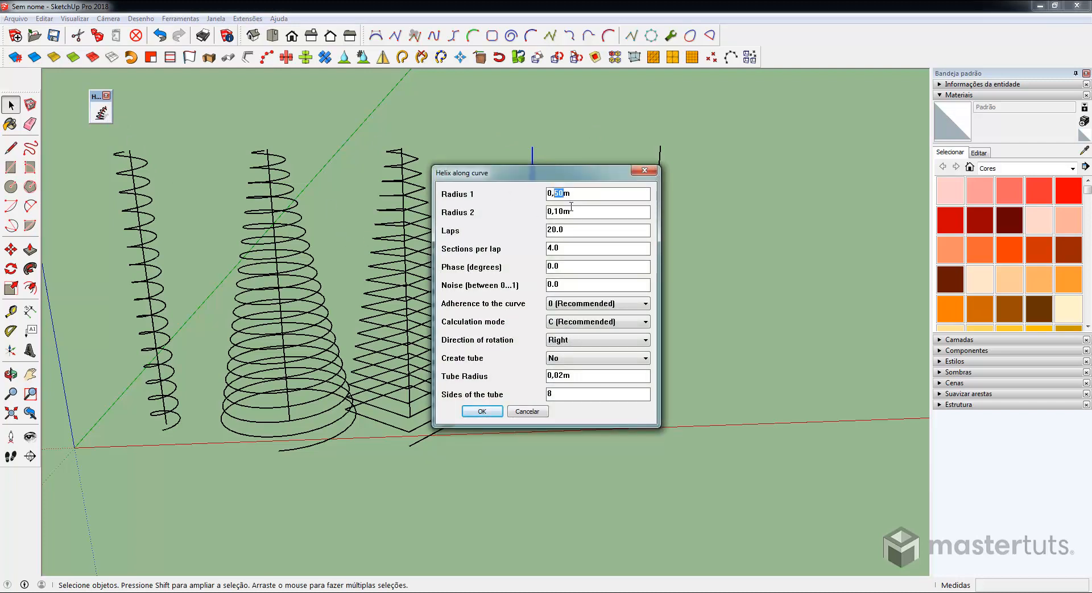
pyautogui.write('1')
pyautogui.moveTo(521, 172); pyautogui.dragTo(755, 178)
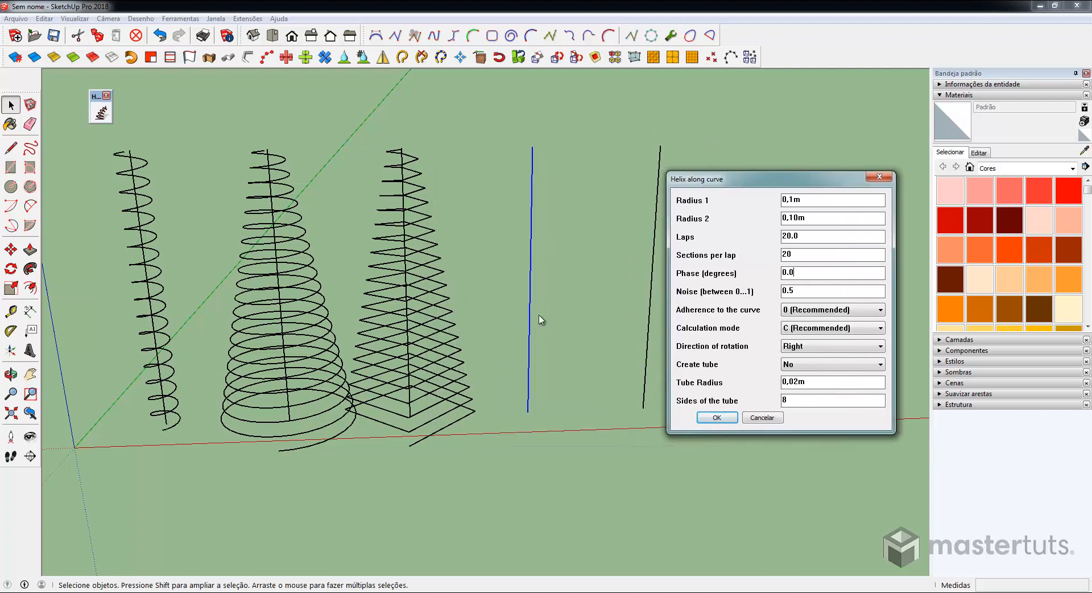
pyautogui.moveTo(813, 278); pyautogui.dragTo(747, 279)
pyautogui.click(716, 418)
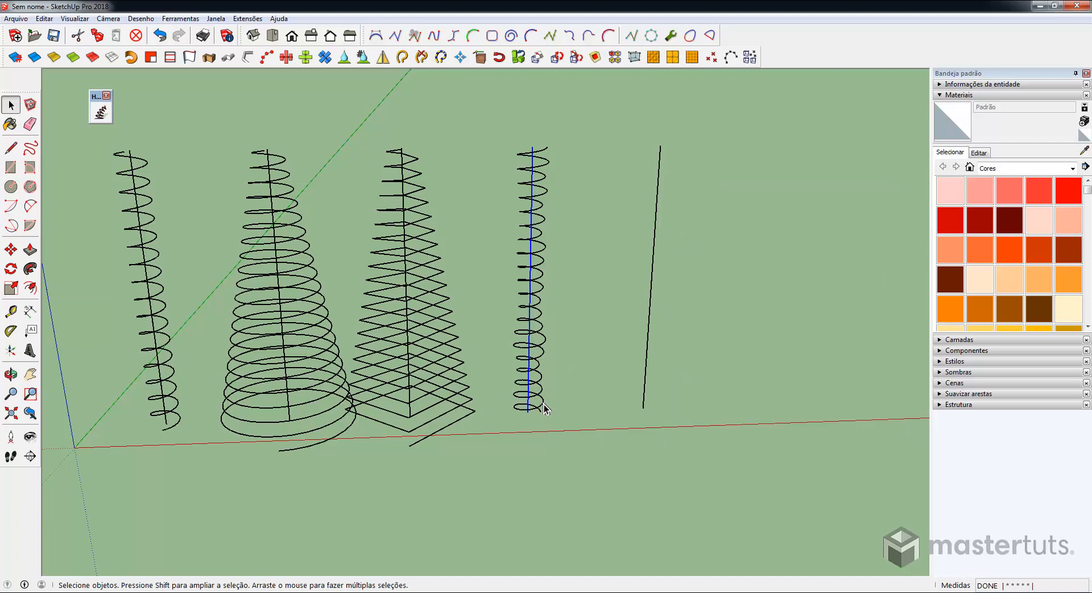
# Examine the fourth helix's top and bottom ends and the shape of its laps from several angles
pyautogui.moveTo(545, 405); pyautogui.dragTo(557, 255, button='middle')
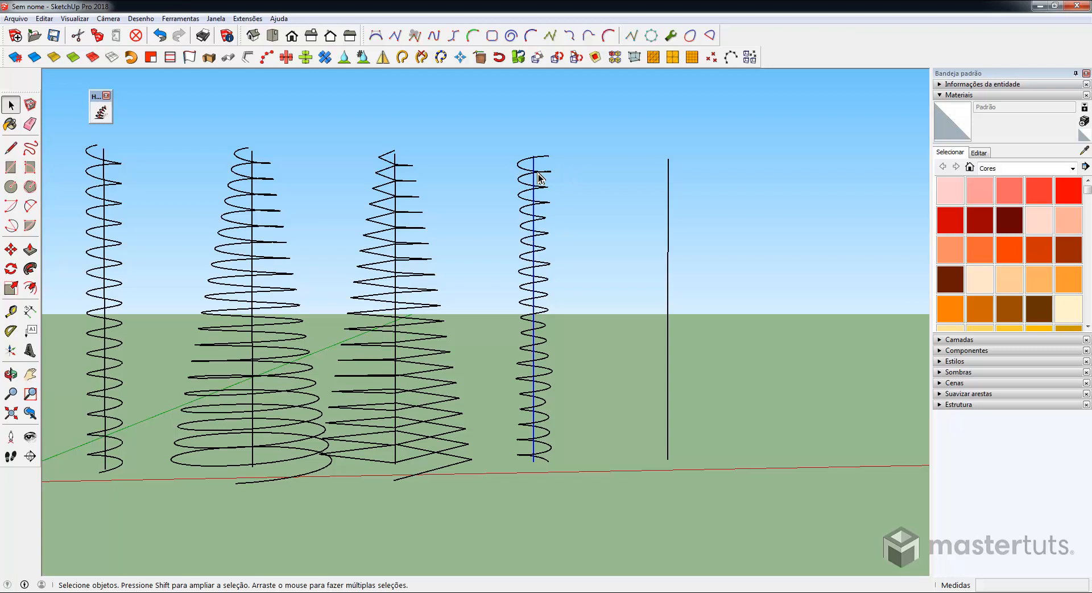
pyautogui.moveTo(552, 323); pyautogui.dragTo(529, 432, button='middle')
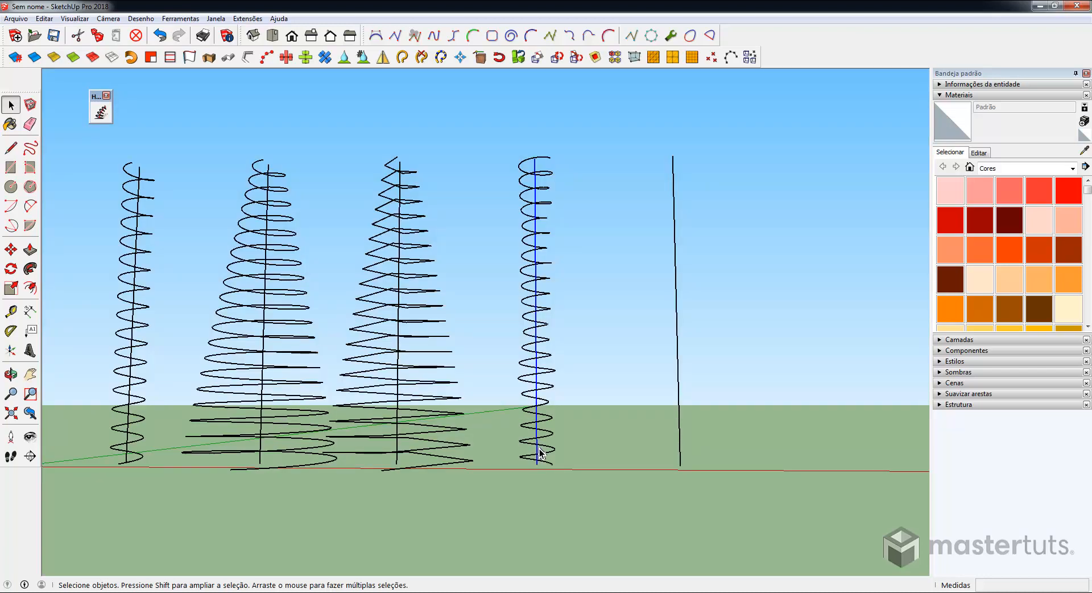
pyautogui.moveTo(575, 390); pyautogui.dragTo(588, 407, button='middle')
pyautogui.scroll(2, 561, 341)
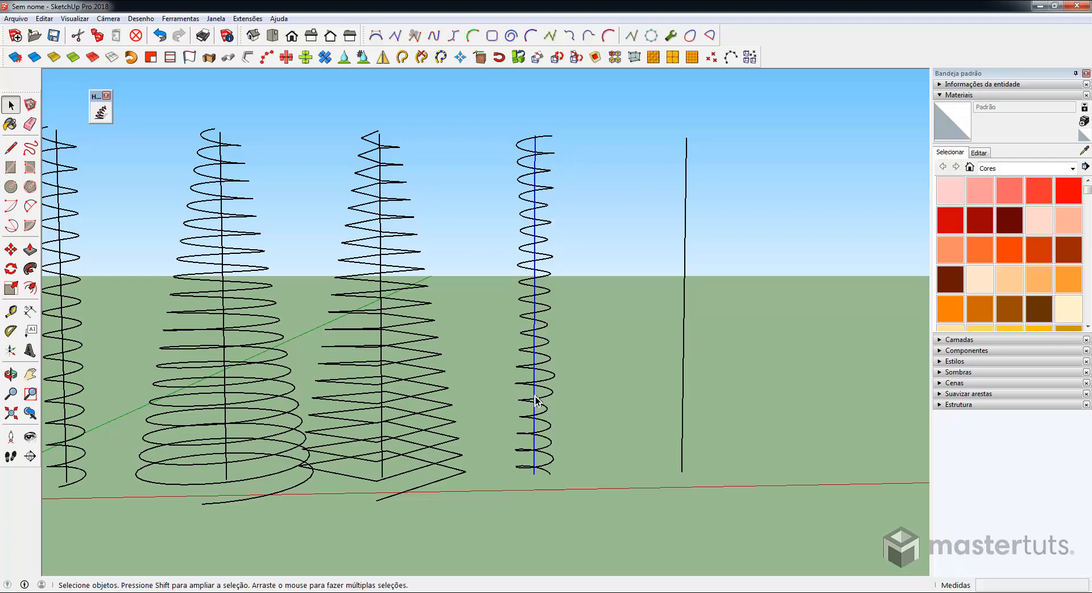
pyautogui.moveTo(557, 386); pyautogui.dragTo(546, 305, button='middle')
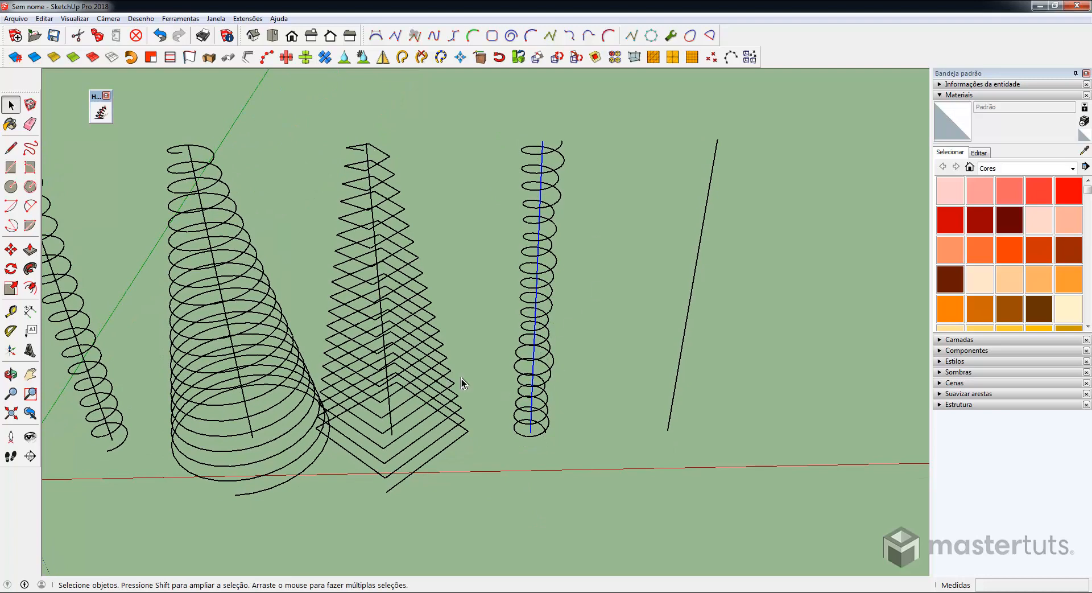
pyautogui.moveTo(529, 326); pyautogui.dragTo(545, 156, button='middle')
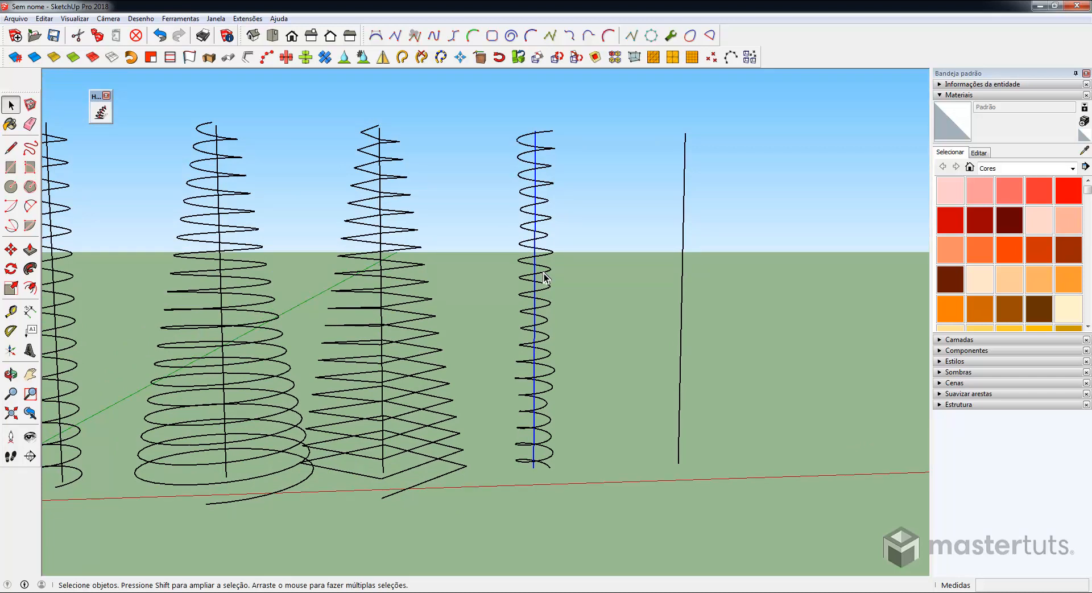
# Clear the selection and erase the unused fifth vertical line
pyautogui.click(607, 298)
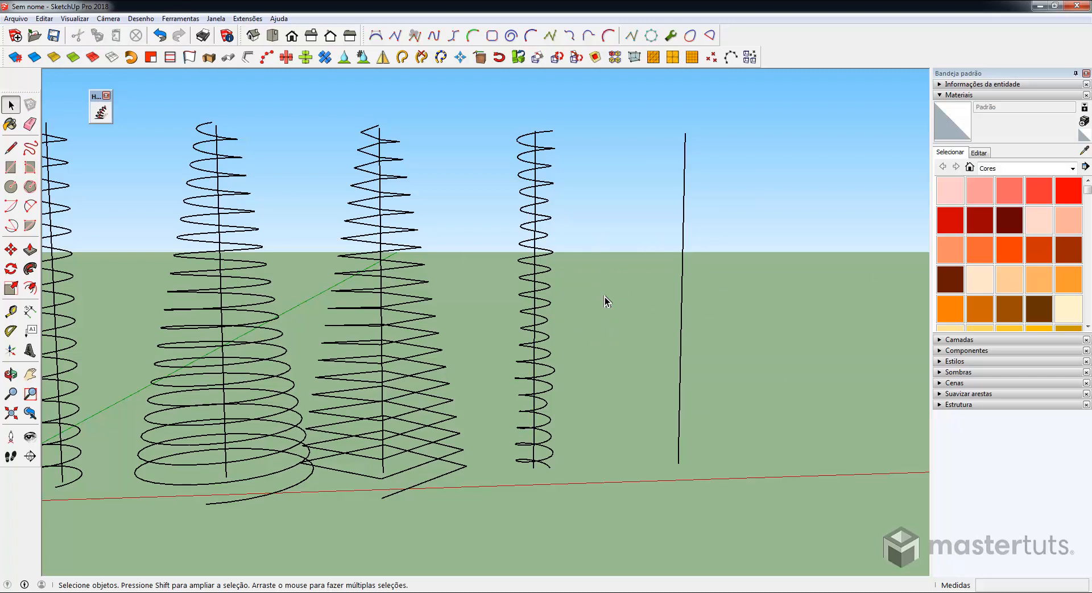
pyautogui.press('e')
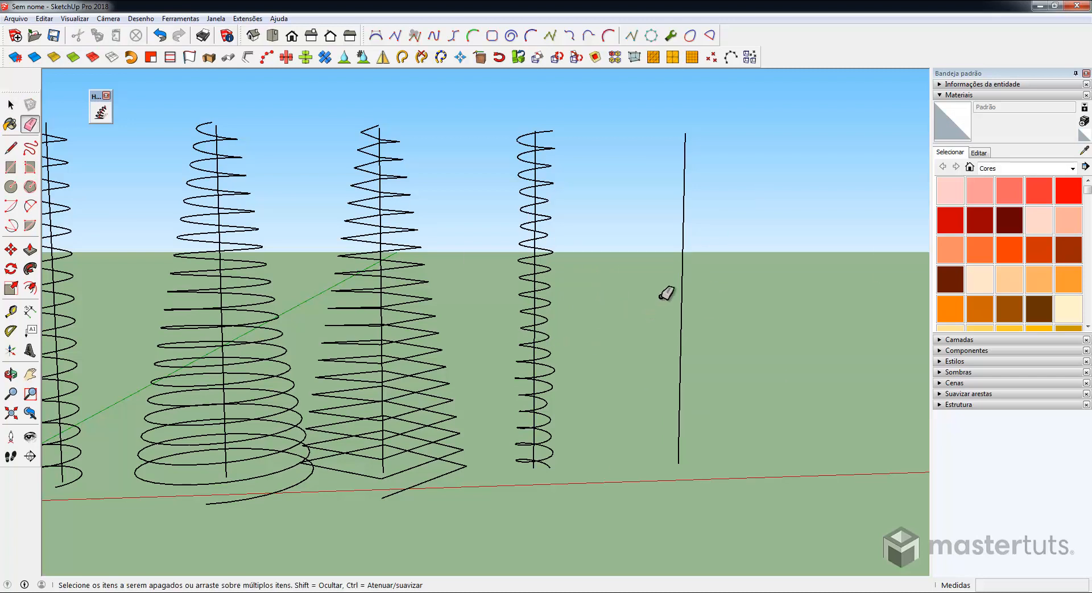
pyautogui.click(683, 291)
# Draw an upright square beyond the fourth helix and delete its face, keeping only the outline
pyautogui.scroll(-3, 620, 393)
pyautogui.keyDown('shift'); pyautogui.moveTo(602, 417); pyautogui.dragTo(491, 379, button='middle'); pyautogui.keyUp('shift')
pyautogui.press('r')
pyautogui.click(492, 409)
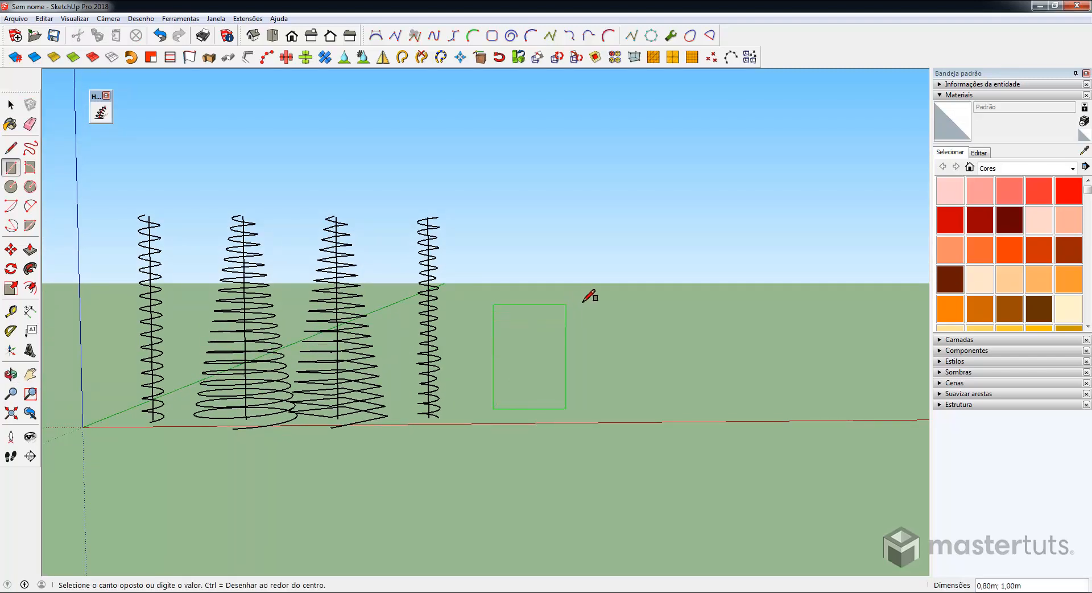
pyautogui.click(607, 294)
pyautogui.press('space')
pyautogui.click(559, 372)
pyautogui.press('Delete')
# Copy the square outline about 1.6 m along the red axis, away from the helices
pyautogui.tripleClick(544, 408)
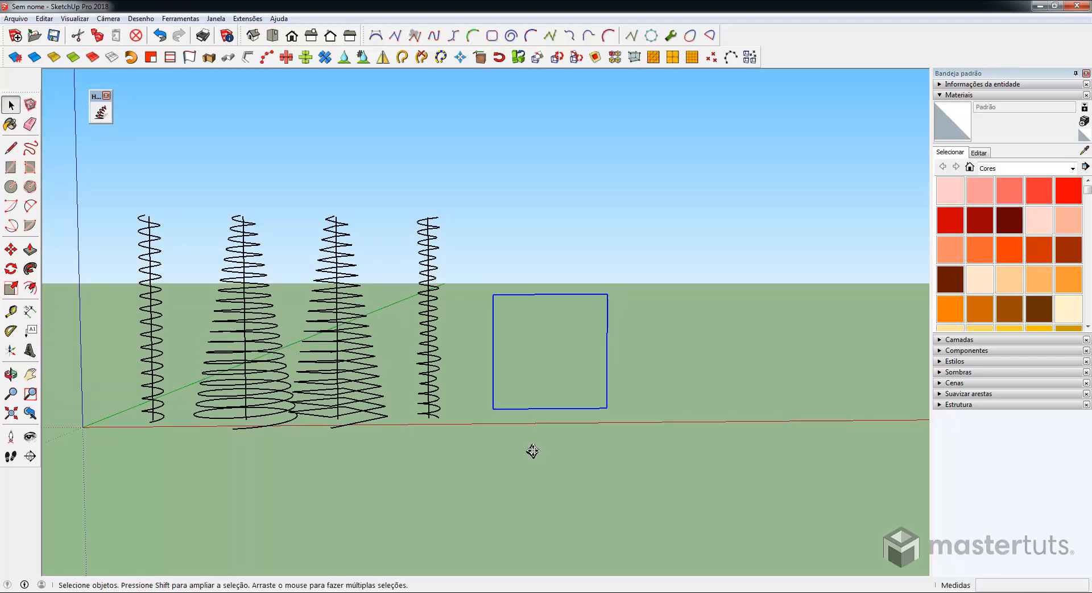
pyautogui.press('m')
pyautogui.click(533, 450)
pyautogui.press('ctrl')
pyautogui.click(698, 449)
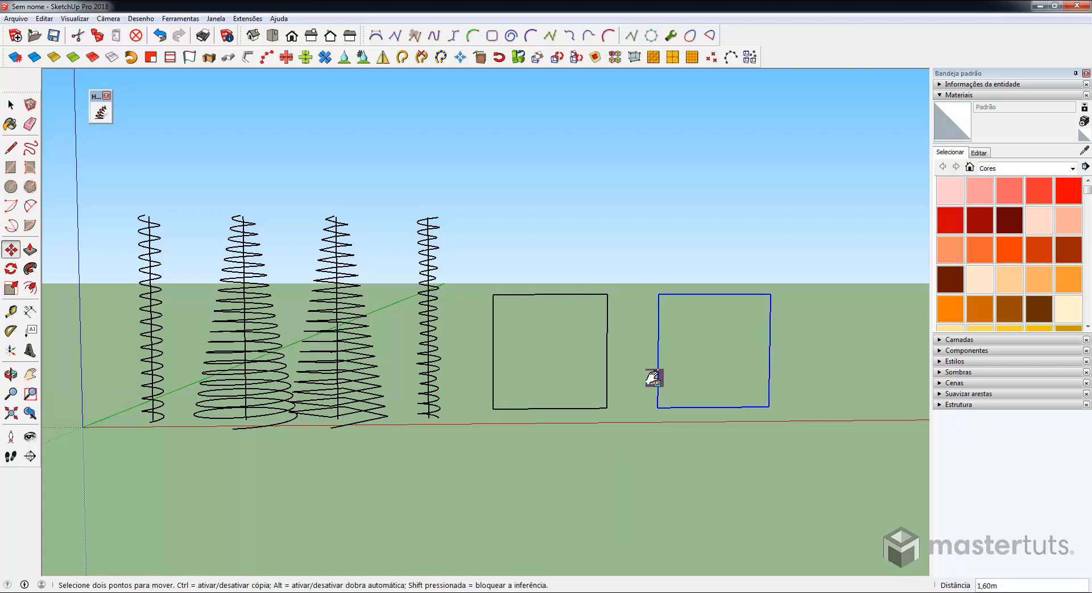
# Create a helix along the first square with both radii 0.10 m, 20 laps, noise 0.5 and curve adherence 0
pyautogui.keyDown('shift'); pyautogui.moveTo(610, 365); pyautogui.dragTo(586, 383, button='middle'); pyautogui.keyUp('shift')
pyautogui.press('space')
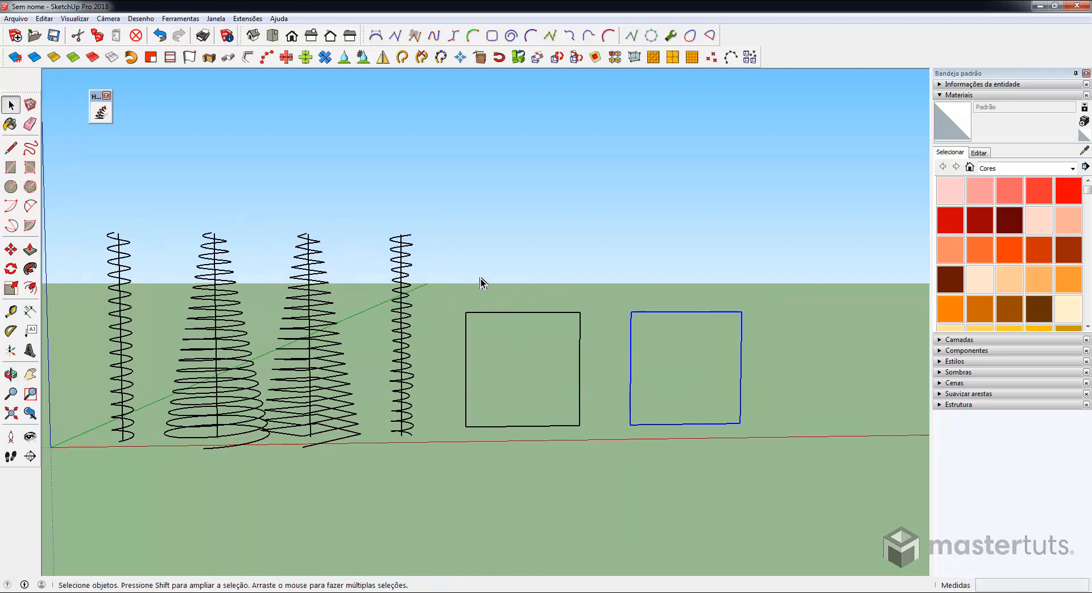
pyautogui.moveTo(452, 285); pyautogui.dragTo(573, 457)
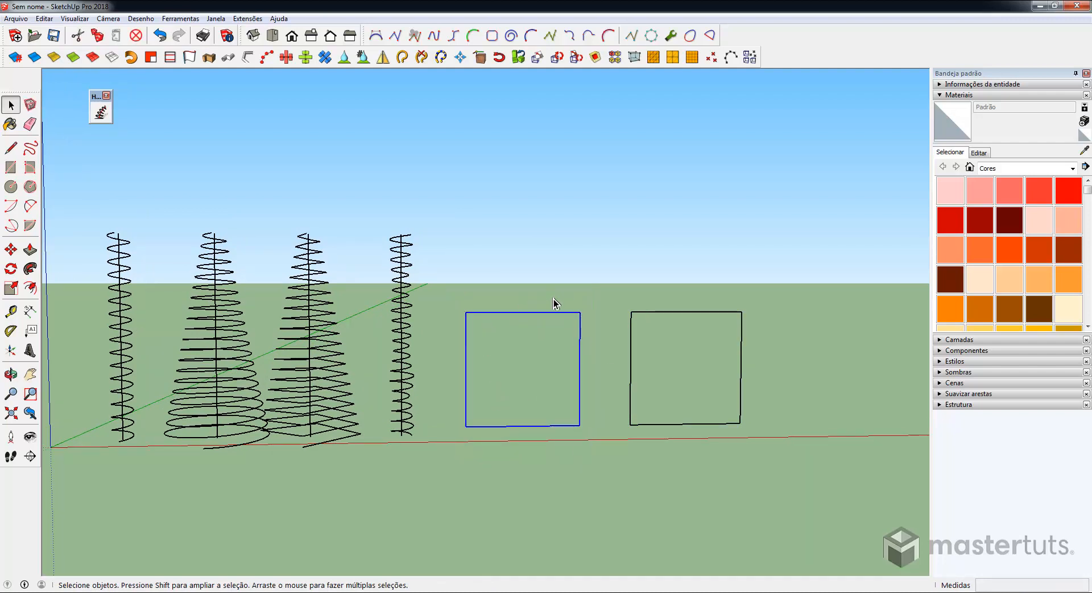
pyautogui.click(100, 112)
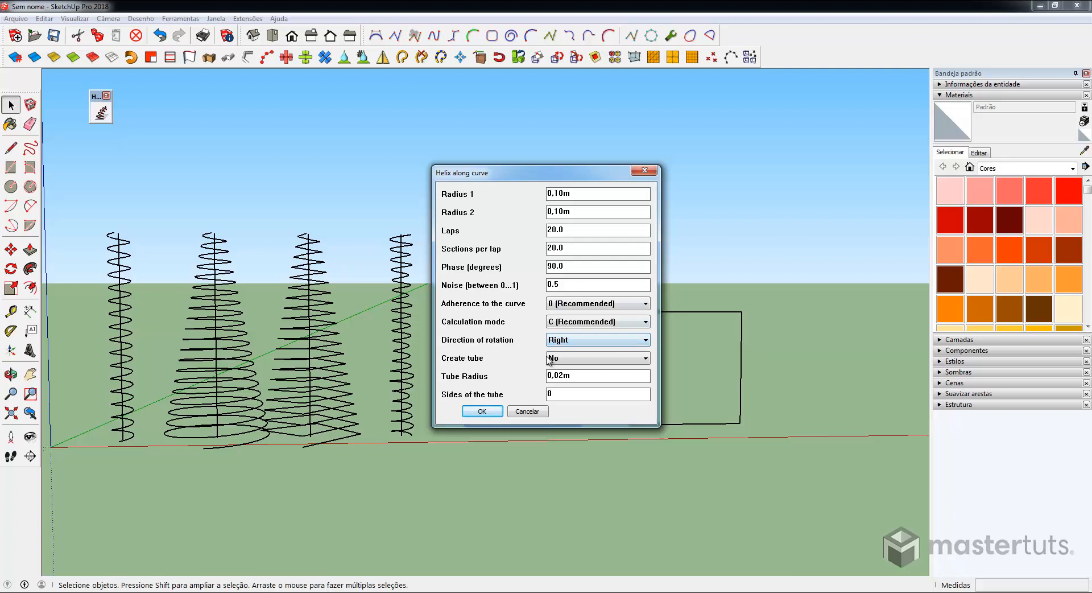
pyautogui.click(485, 411)
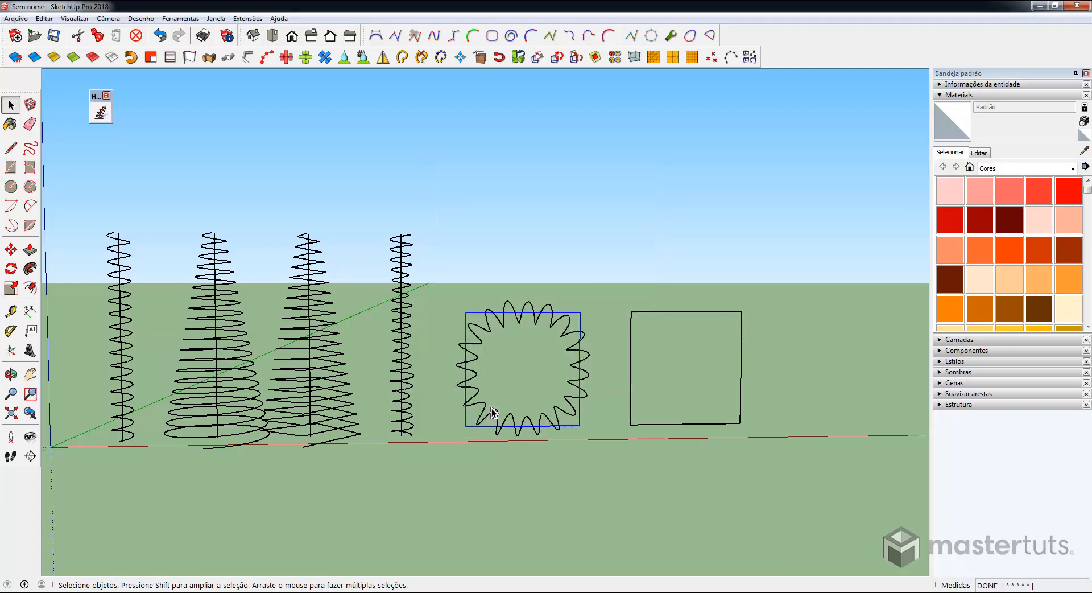
# Create a helix along the second square with adherence to the curve set to 4, keeping the other settings
pyautogui.moveTo(537, 361); pyautogui.dragTo(513, 336, button='middle')
pyautogui.scroll(3, 495, 353)
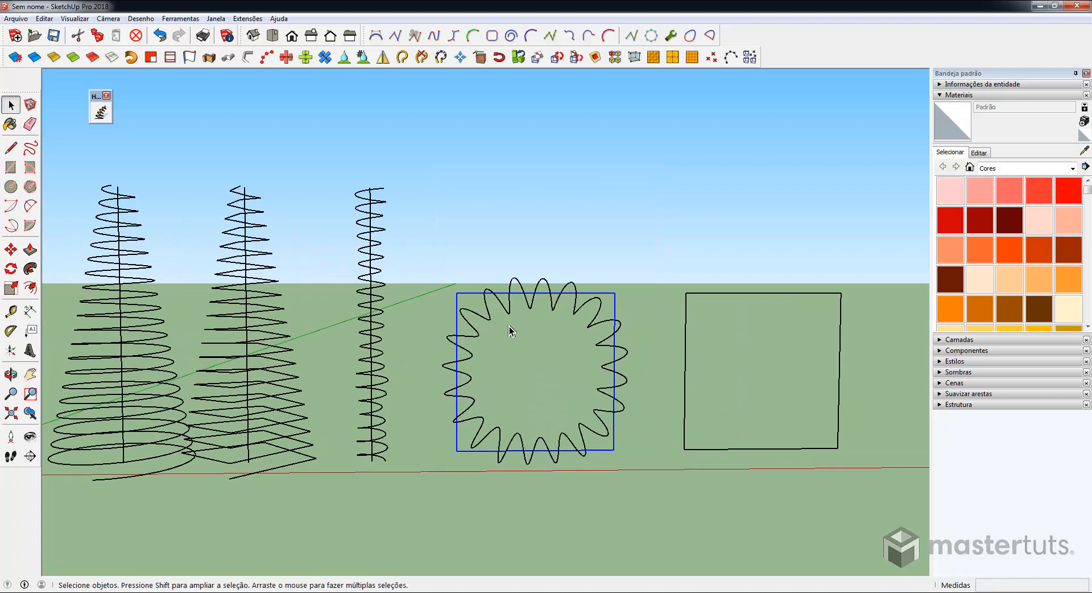
pyautogui.moveTo(669, 275); pyautogui.dragTo(871, 487)
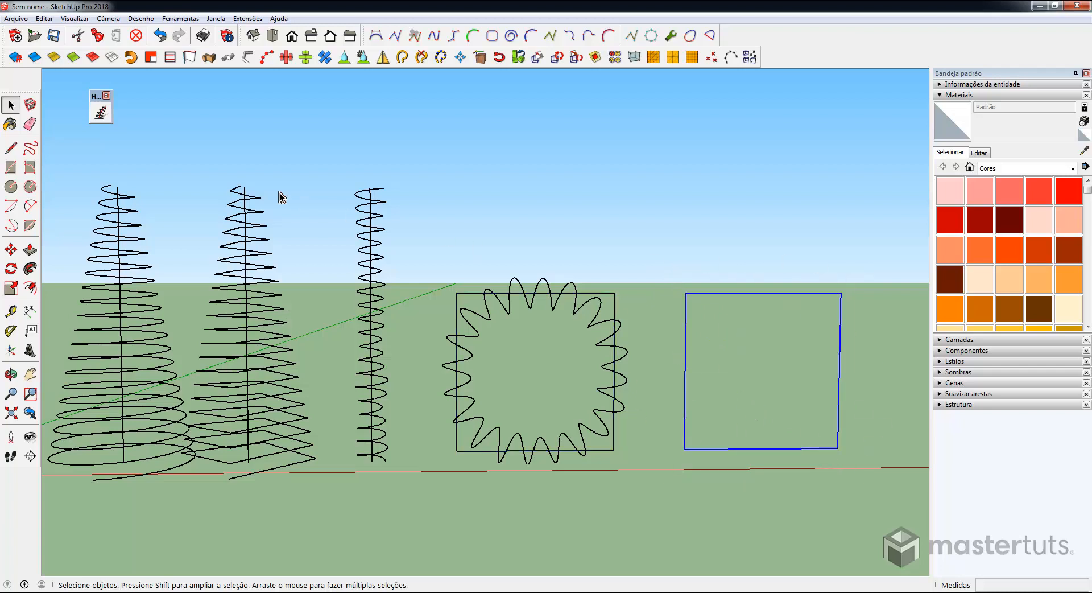
pyautogui.click(111, 118)
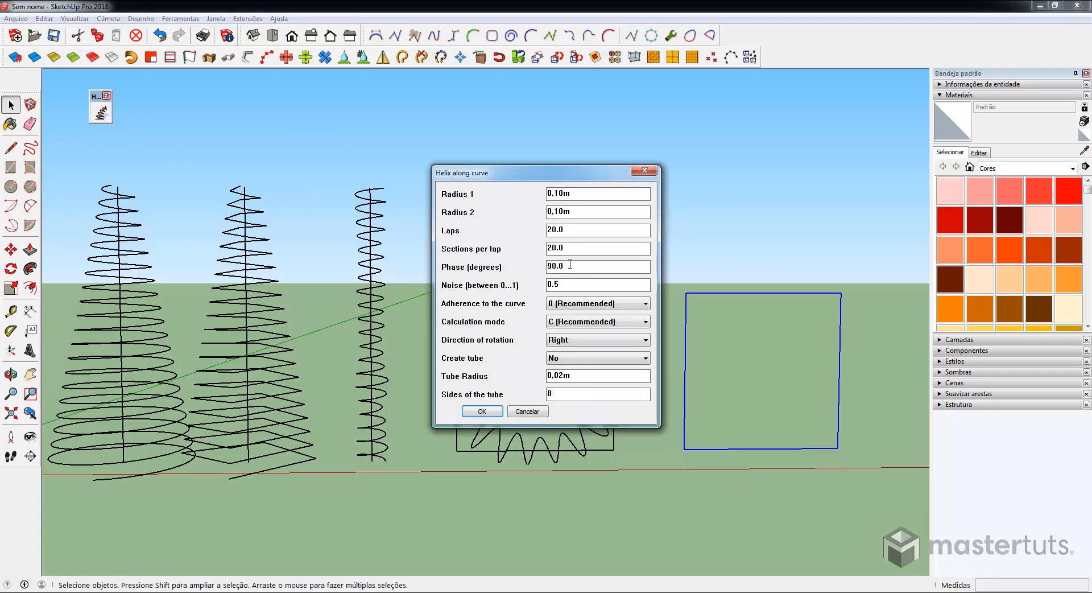
pyautogui.click(591, 305)
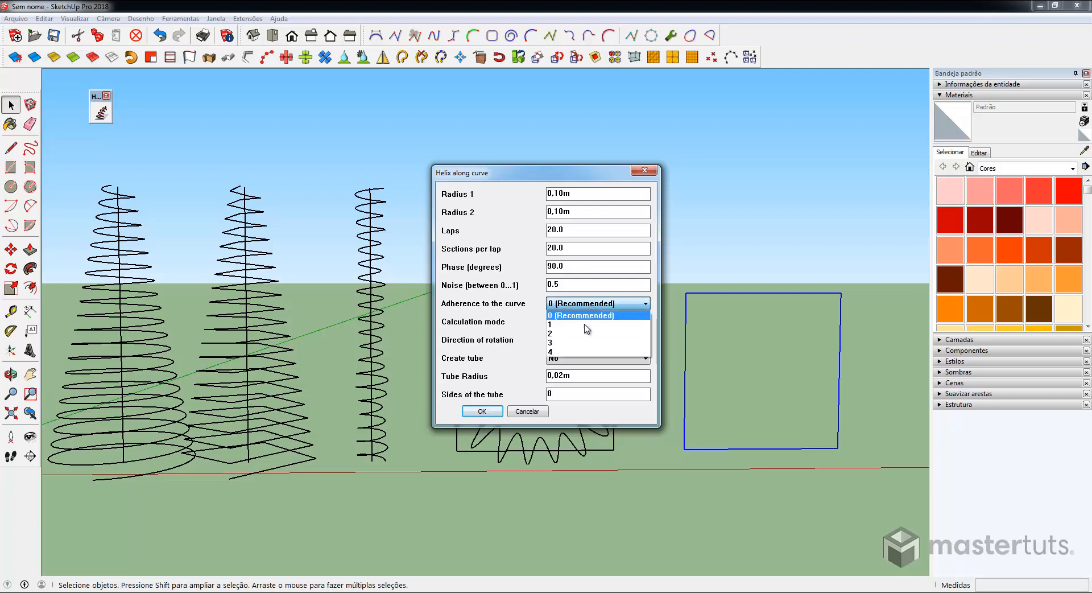
pyautogui.click(579, 352)
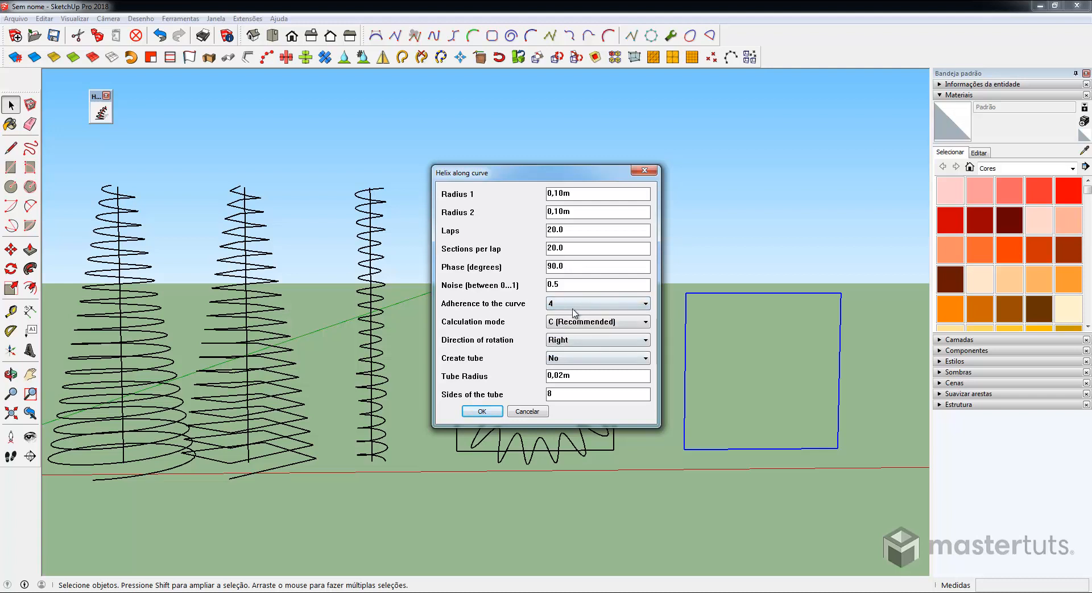
pyautogui.click(490, 413)
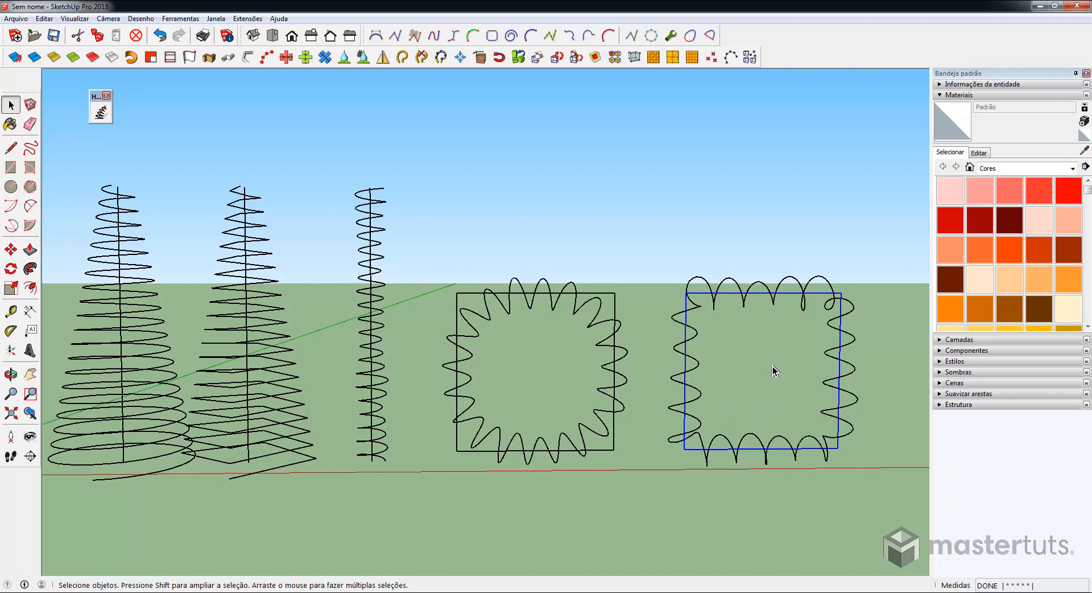
# Draw an S-shaped classic Bezier curve on the open ground beyond the second square
pyautogui.moveTo(772, 366); pyautogui.dragTo(647, 421, button='middle')
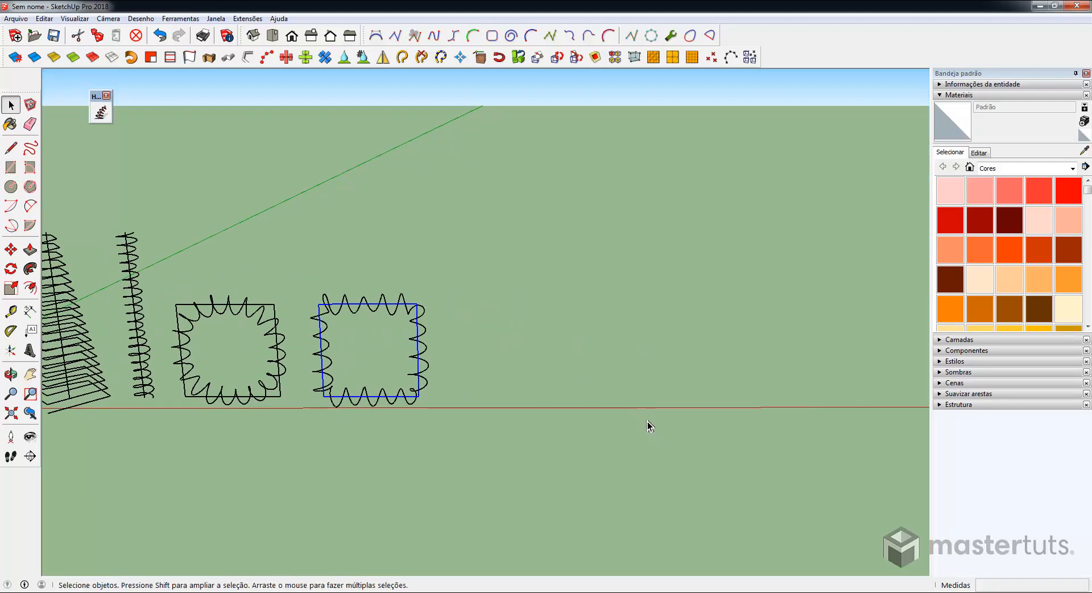
pyautogui.click(376, 36)
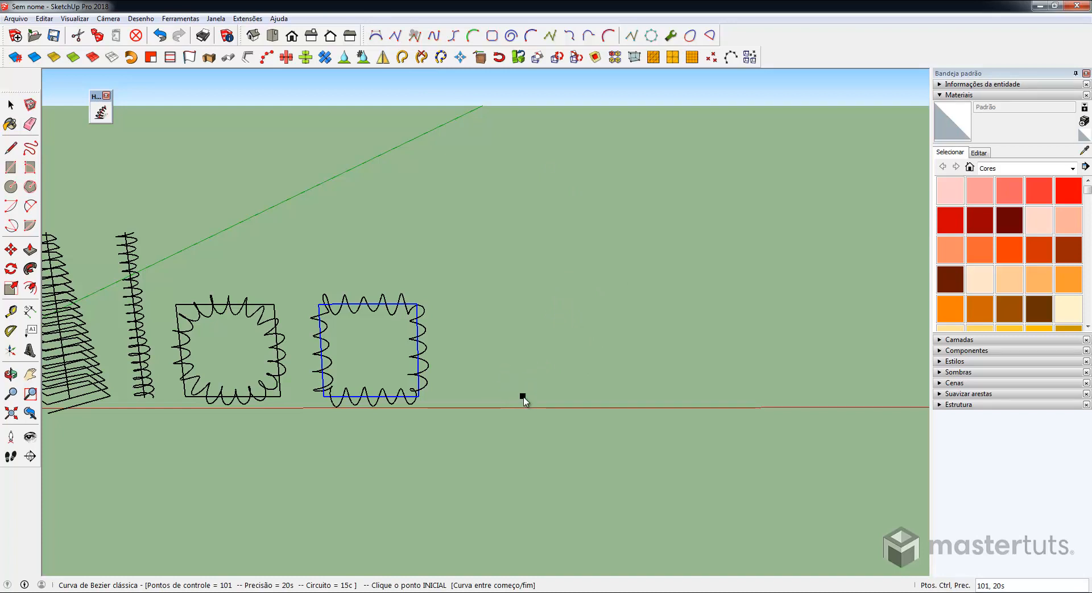
pyautogui.moveTo(520, 393)
pyautogui.mouseDown(button='middle')
pyautogui.moveTo(427, 422)
pyautogui.moveTo(505, 390)
pyautogui.mouseUp(button='middle')
pyautogui.click(497, 394)
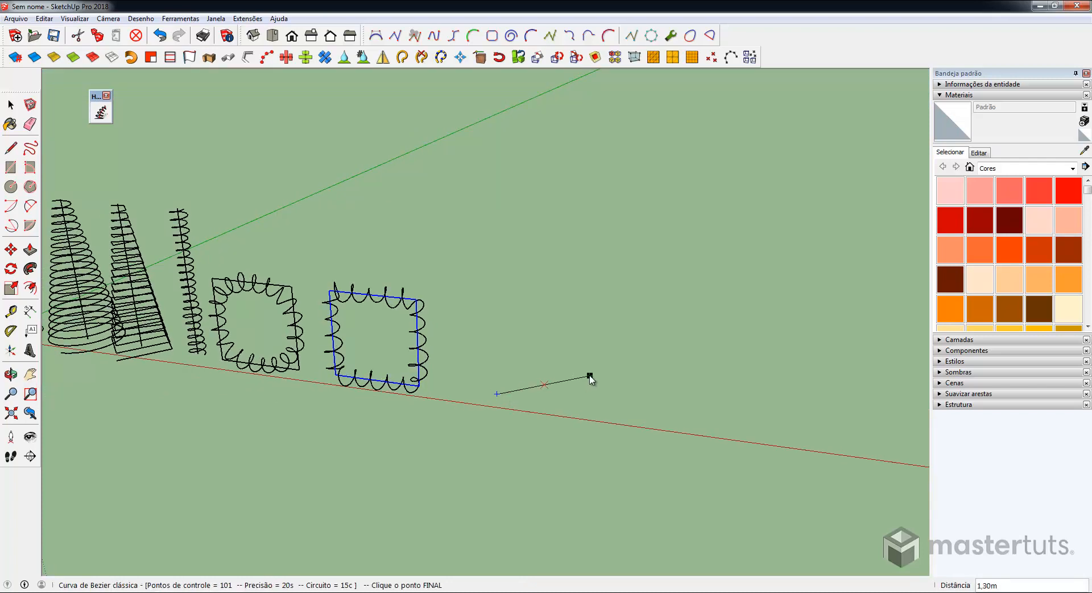
pyautogui.click(686, 356)
pyautogui.click(511, 332)
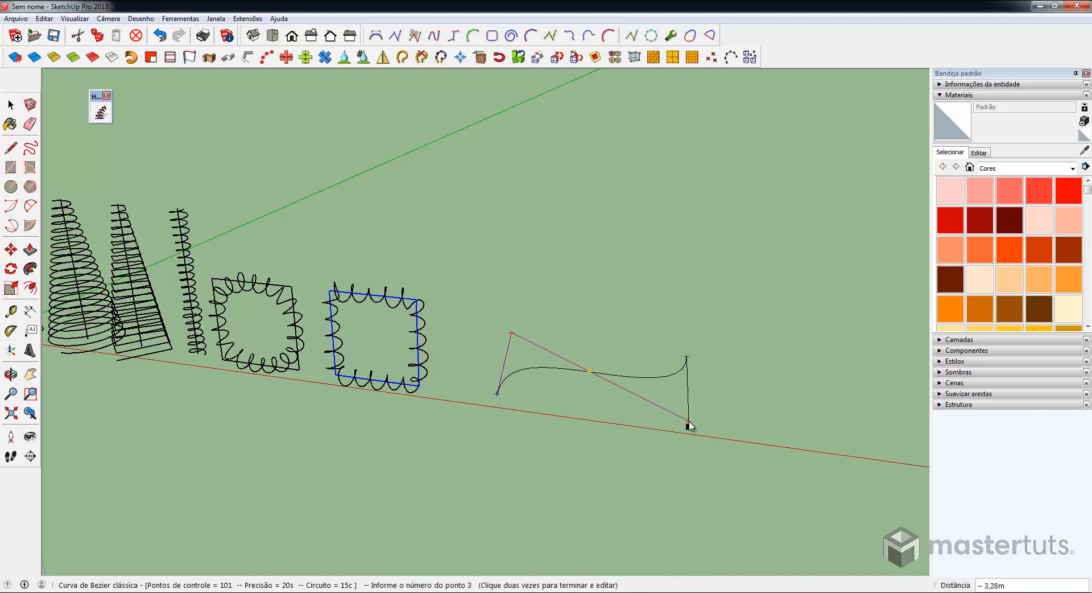
pyautogui.click(673, 426)
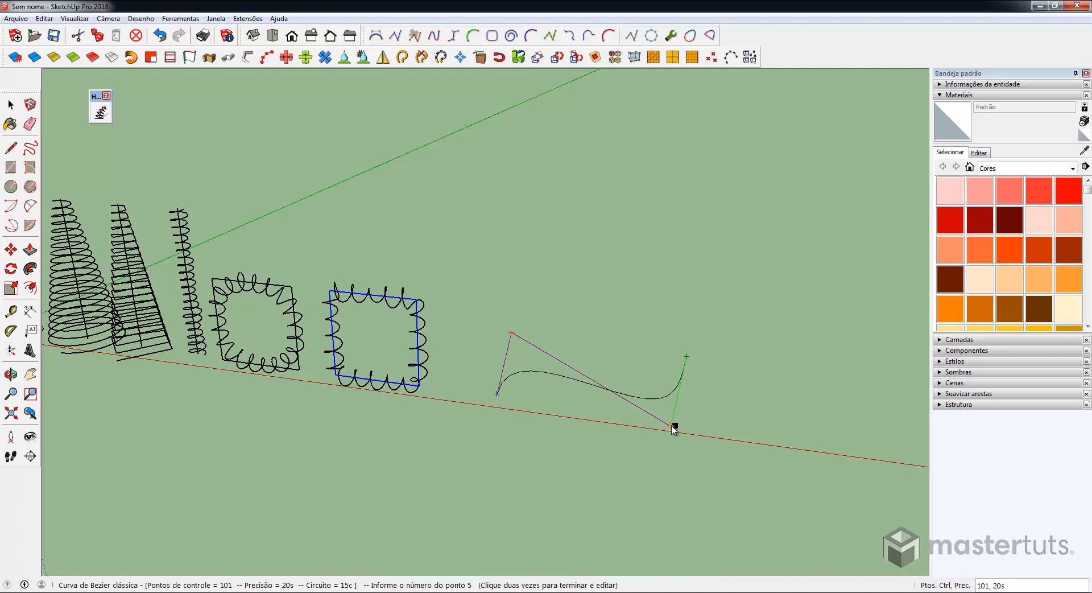
pyautogui.doubleClick(673, 426)
pyautogui.moveTo(565, 411); pyautogui.dragTo(718, 353, button='middle')
pyautogui.scroll(2, 644, 361)
pyautogui.scroll(1, 581, 418)
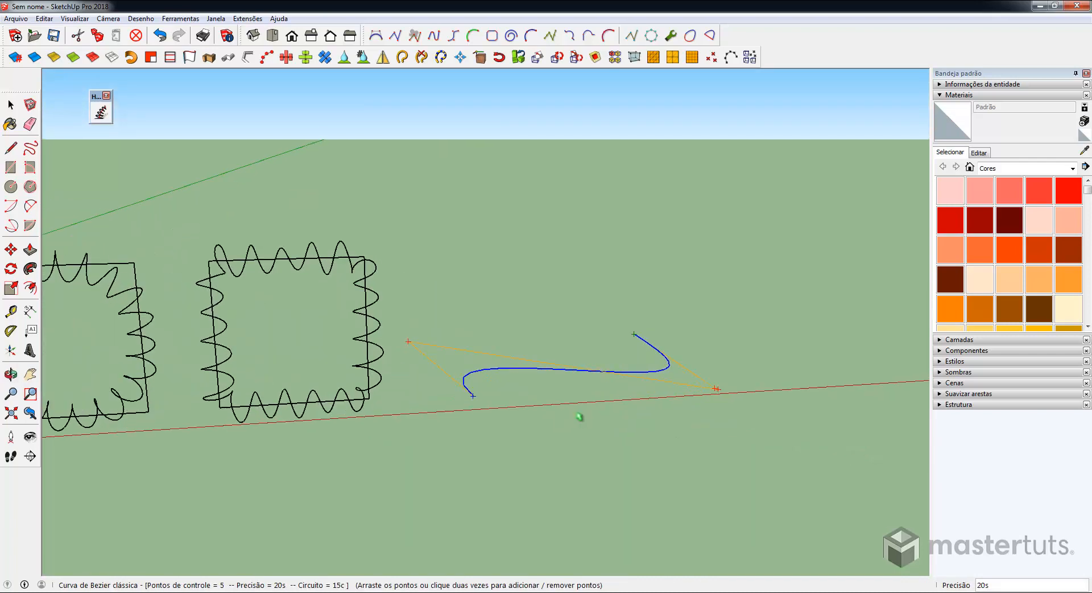
pyautogui.press('space')
# Copy the S-shaped curve about 2.6 m along the red axis
pyautogui.moveTo(545, 421); pyautogui.dragTo(451, 398, button='middle')
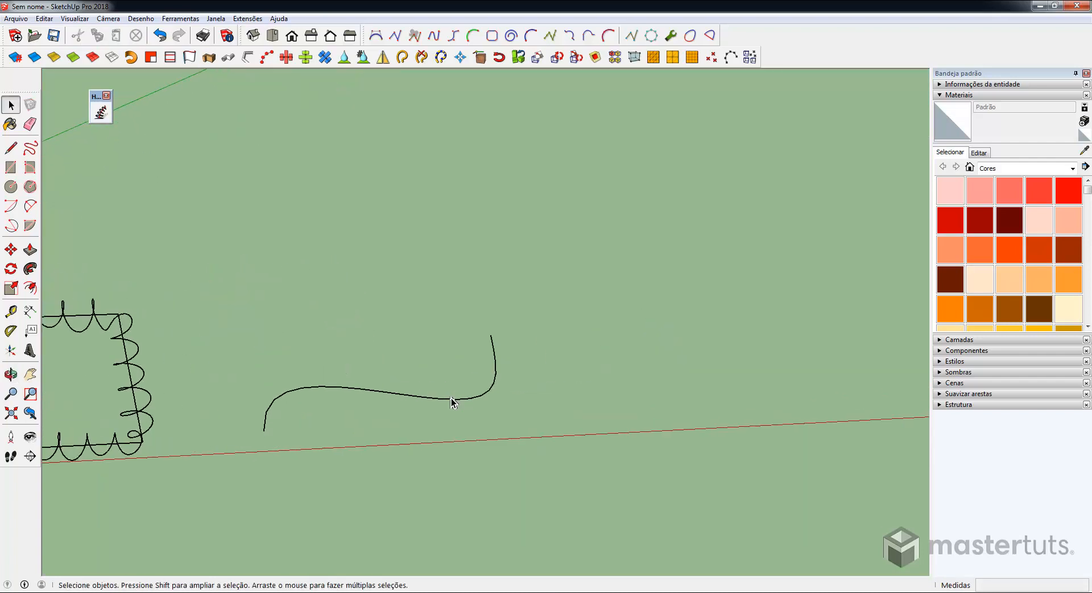
pyautogui.click(451, 399)
pyautogui.press('m')
pyautogui.click(459, 421)
pyautogui.press('ctrl')
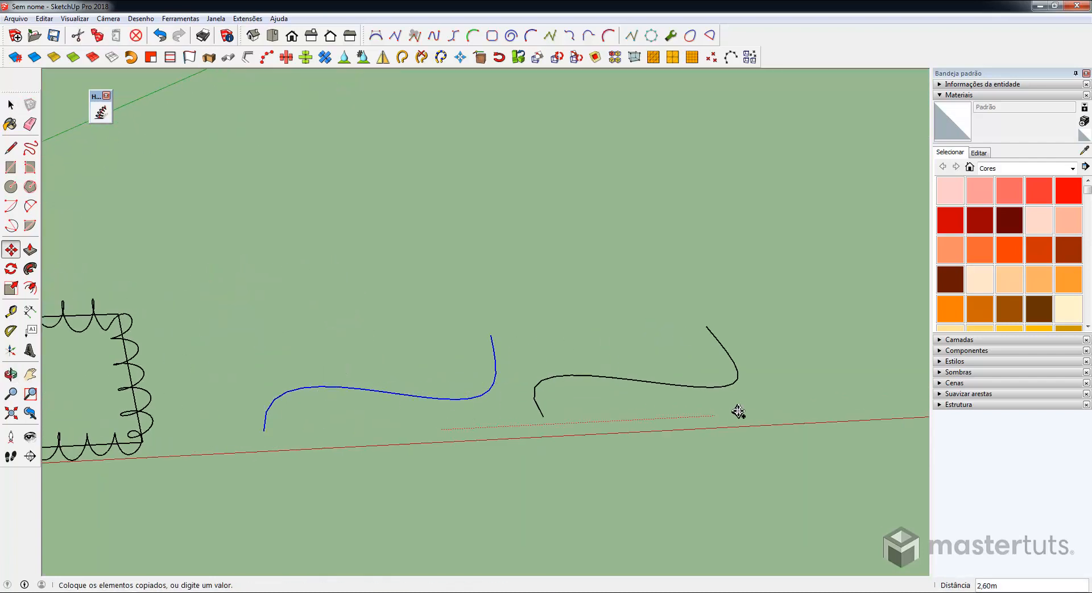
pyautogui.click(736, 409)
# Create a helix along the original S-shaped curve with adherence 0, noise 0 and phase 0, keeping 0.10 m radii and 20 laps
pyautogui.moveTo(736, 410); pyautogui.dragTo(329, 396, button='middle')
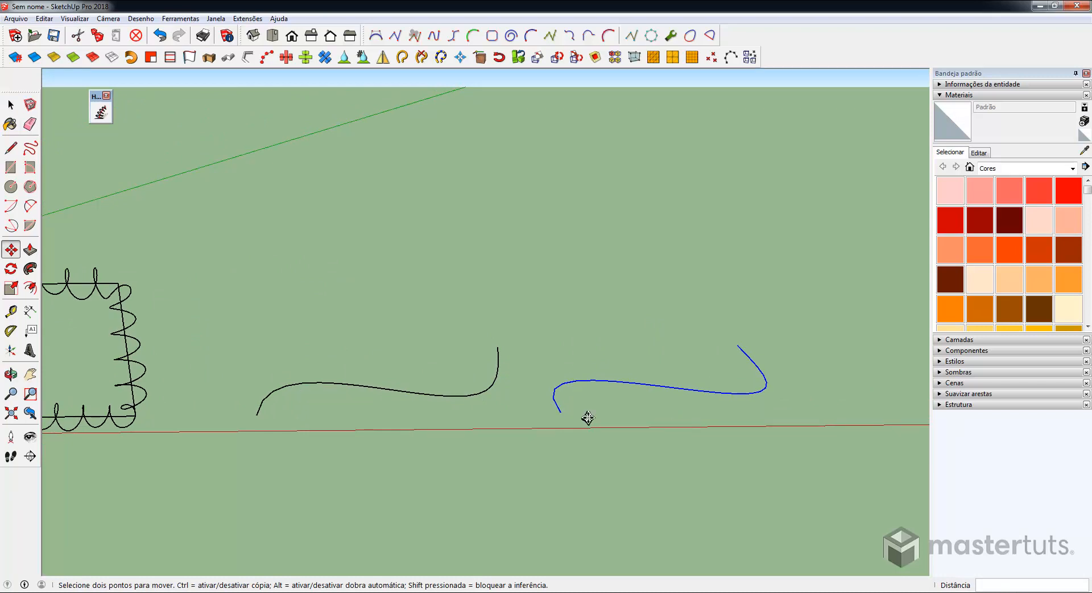
pyautogui.moveTo(304, 450); pyautogui.dragTo(279, 569, button='middle')
pyautogui.press('space')
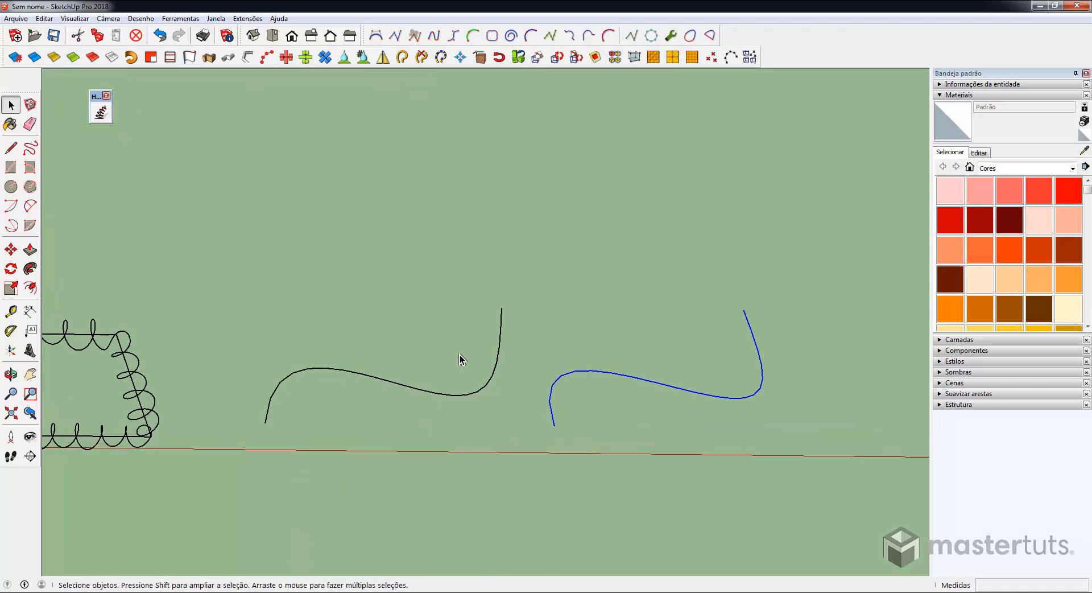
pyautogui.moveTo(458, 355); pyautogui.dragTo(373, 440)
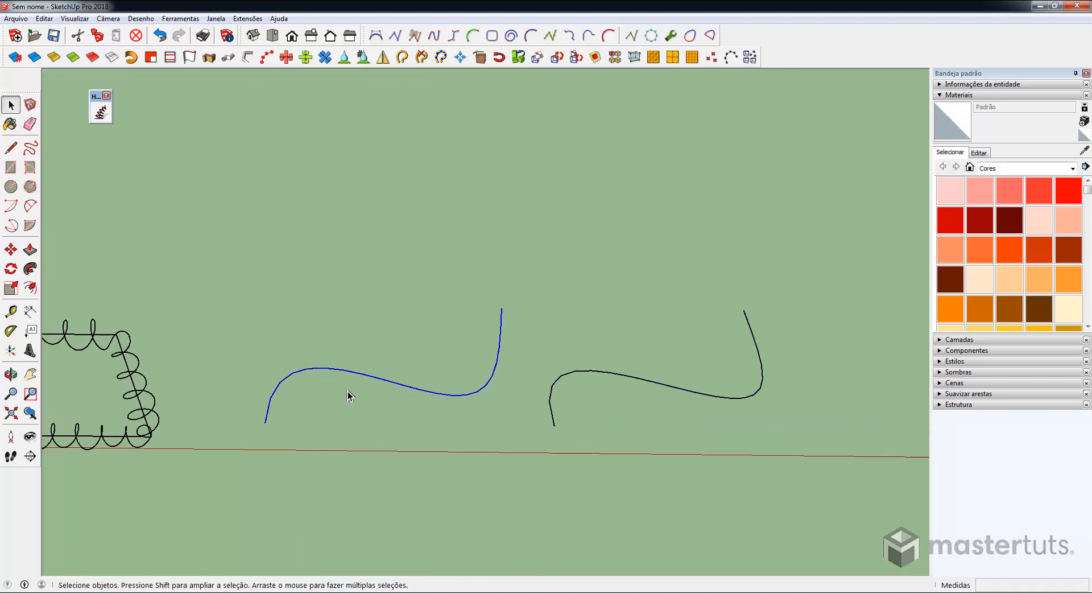
pyautogui.click(100, 112)
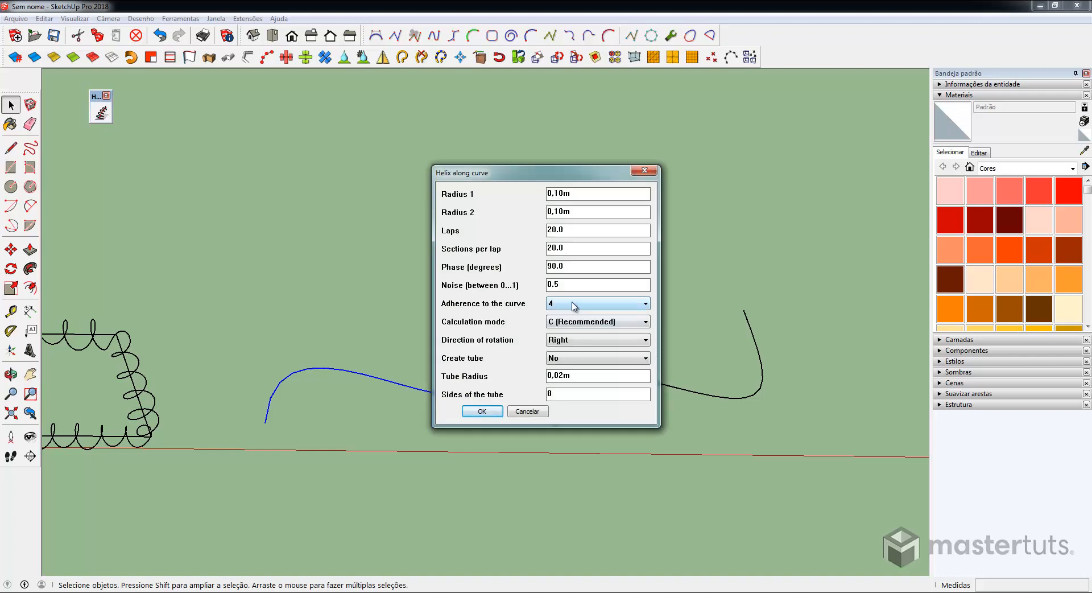
pyautogui.click(570, 304)
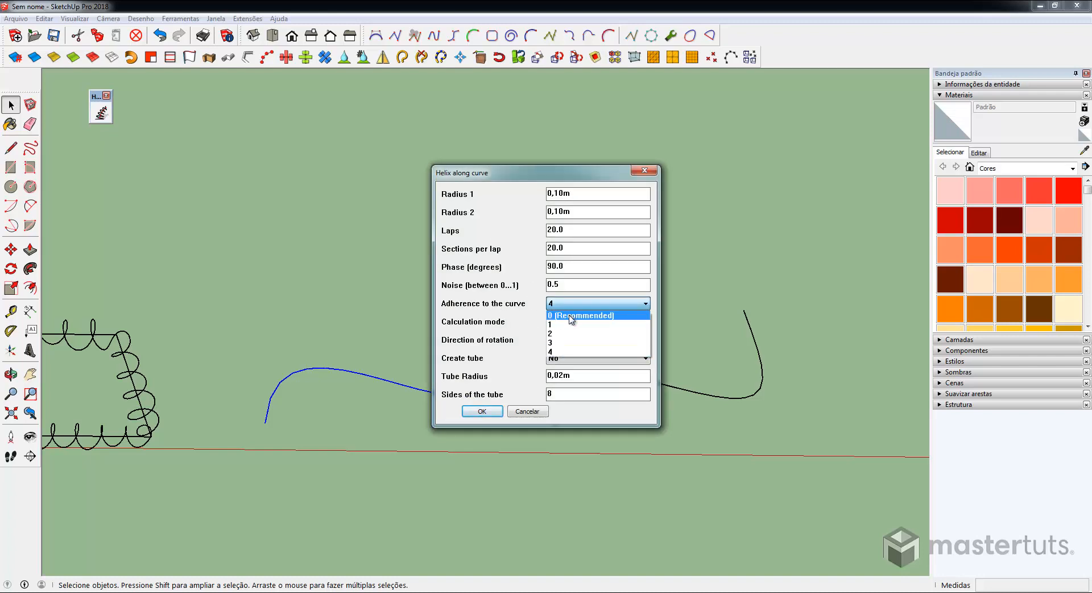
pyautogui.click(571, 320)
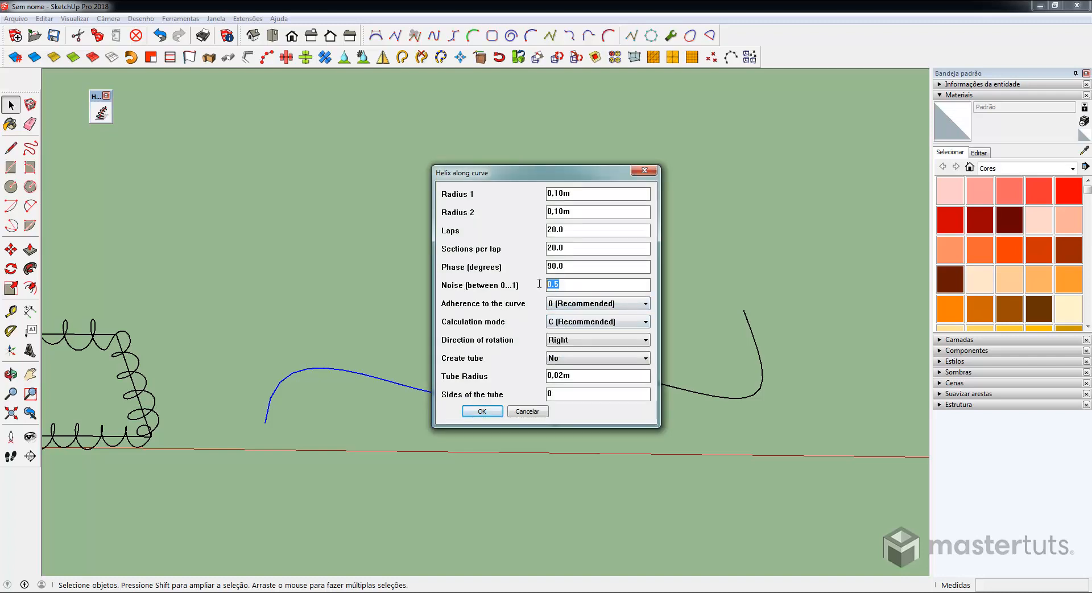
pyautogui.write('0')
pyautogui.hotkey('shift', 'Tab')
pyautogui.write('0')
pyautogui.click(482, 411)
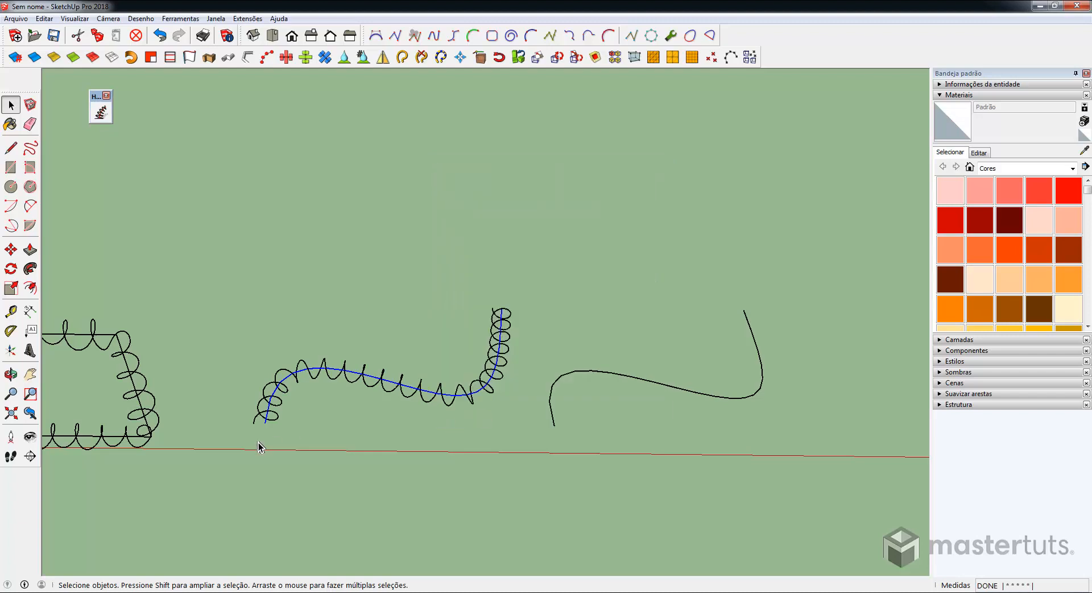
# Create a helix along the copied S-shaped curve with calculation mode A, keeping 0.10 m radii, 20 laps and adherence 0
pyautogui.moveTo(316, 389)
pyautogui.mouseDown(button='middle')
pyautogui.moveTo(353, 469)
pyautogui.moveTo(310, 391)
pyautogui.mouseUp(button='middle')
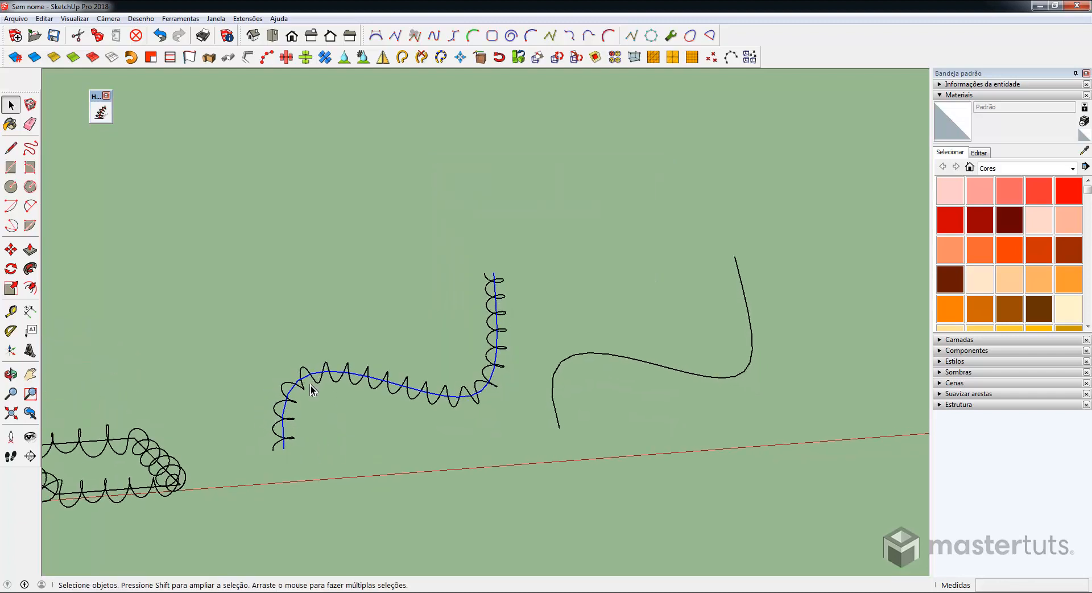
pyautogui.click(745, 302)
pyautogui.moveTo(628, 438); pyautogui.dragTo(500, 387, button='middle')
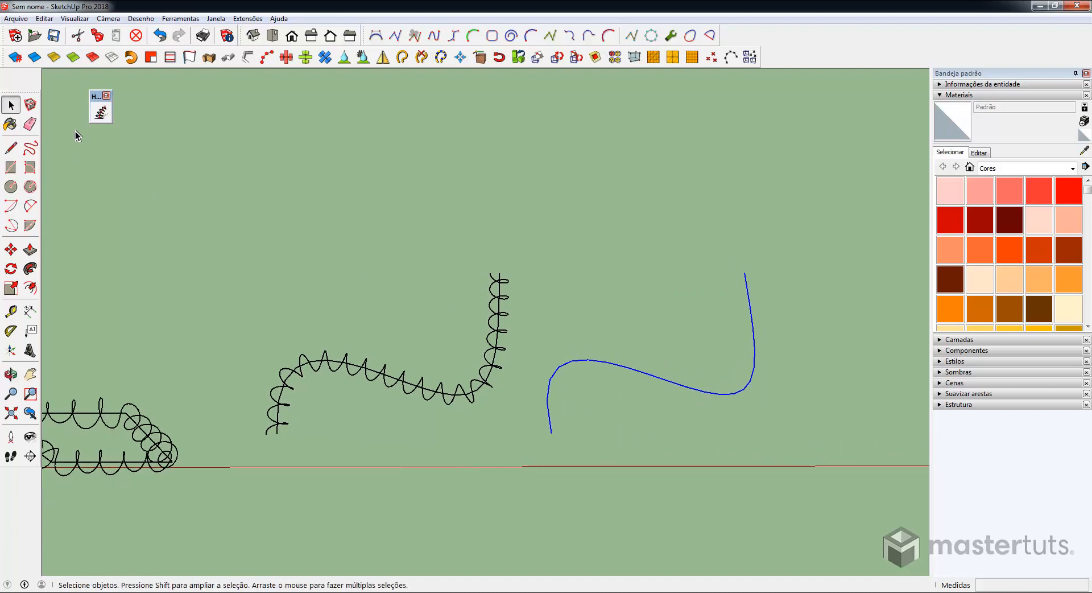
pyautogui.click(101, 112)
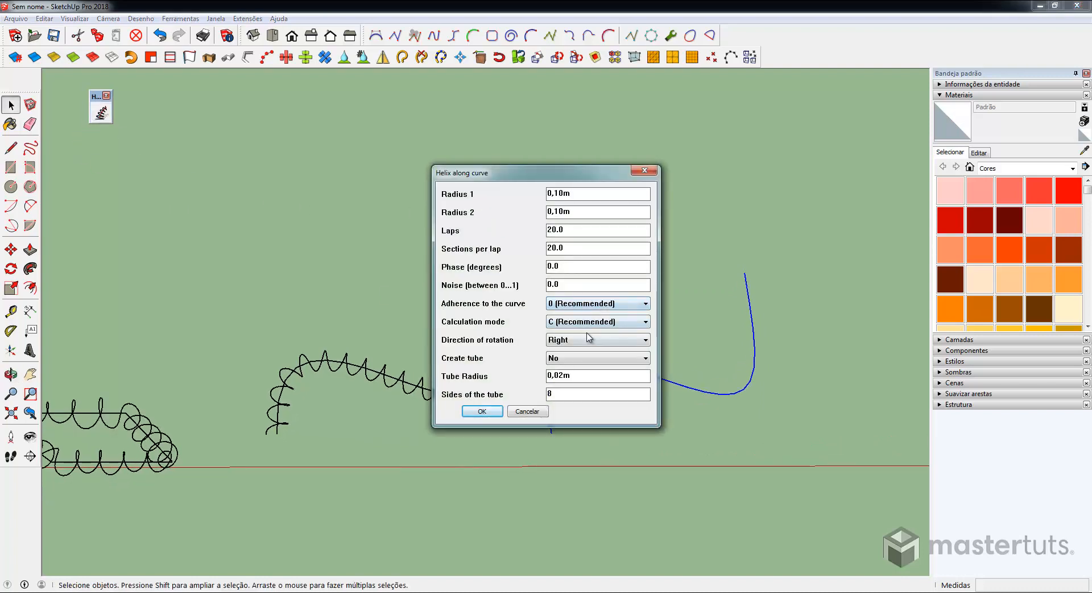
pyautogui.click(592, 322)
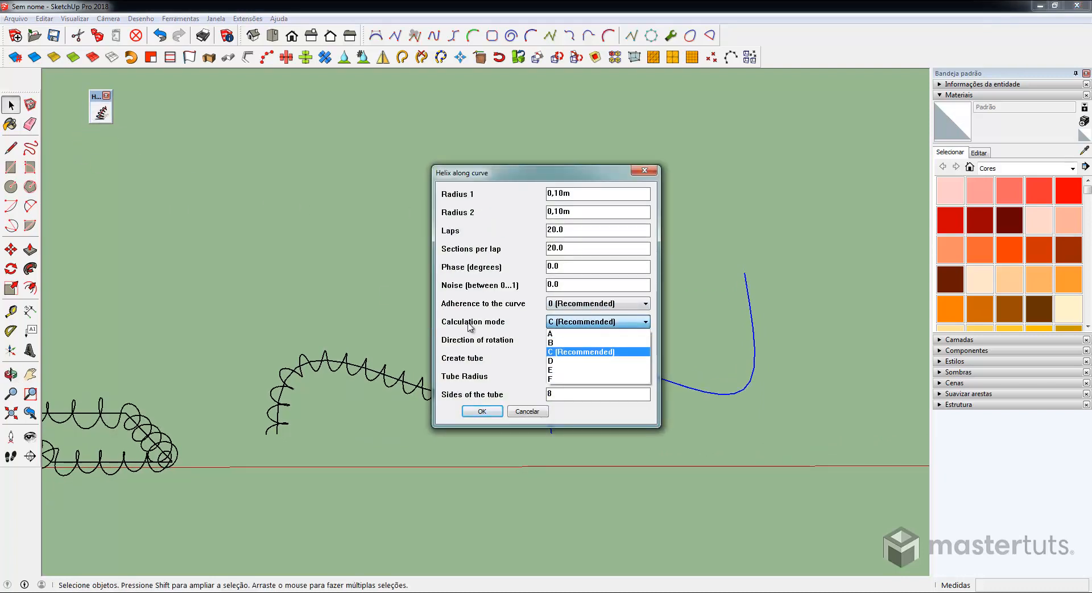
pyautogui.click(603, 325)
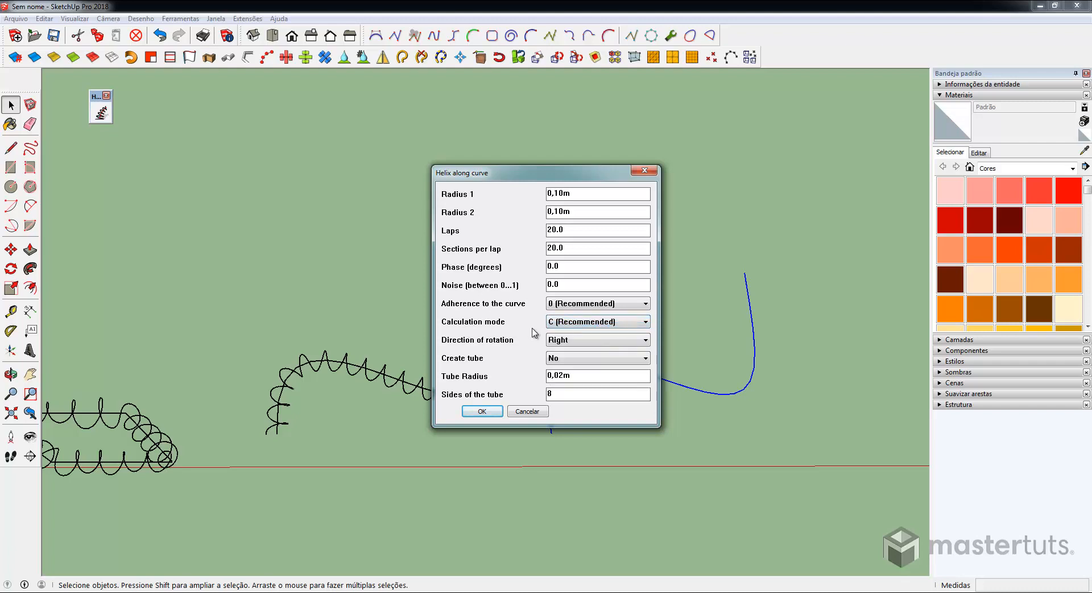
pyautogui.click(580, 323)
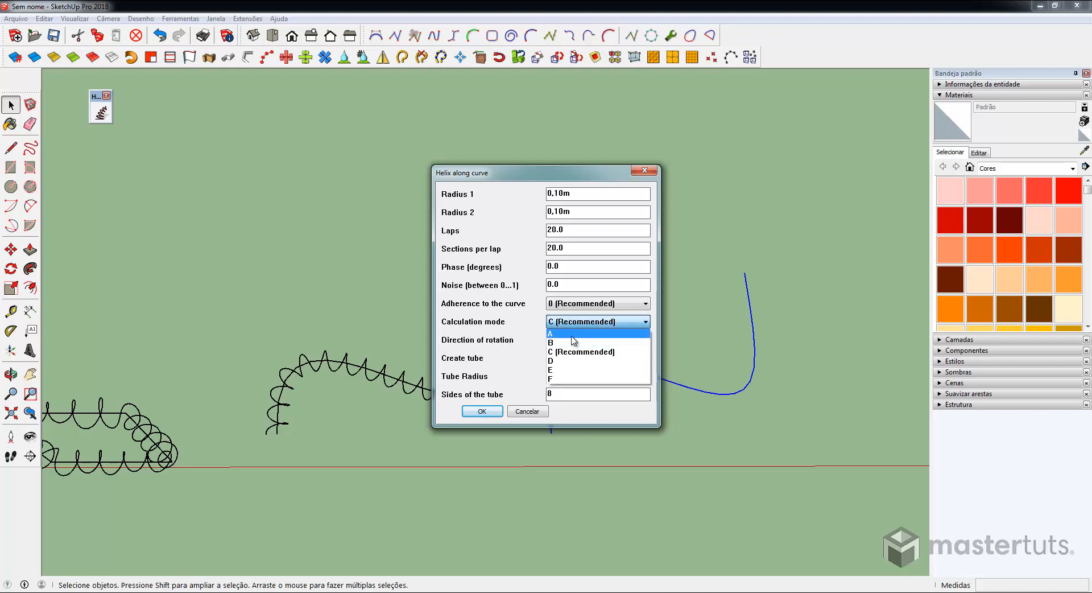
pyautogui.click(572, 334)
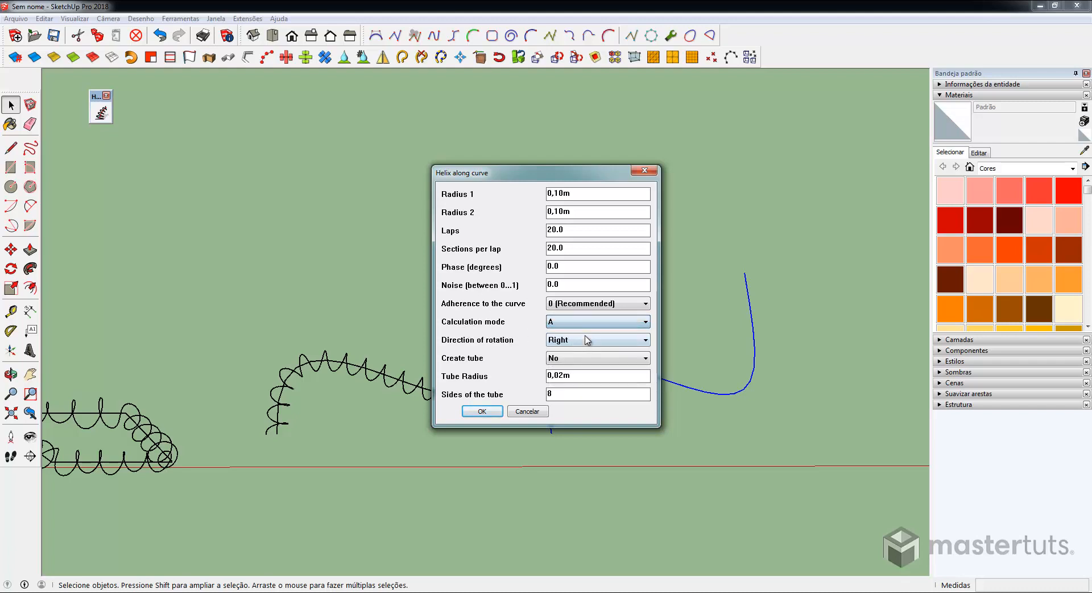
pyautogui.click(482, 412)
# Compare the helices on the two S-shaped curves from several angles to see how the calculation modes differ
pyautogui.moveTo(614, 372); pyautogui.dragTo(558, 401, button='middle')
pyautogui.moveTo(638, 356); pyautogui.dragTo(674, 343, button='middle')
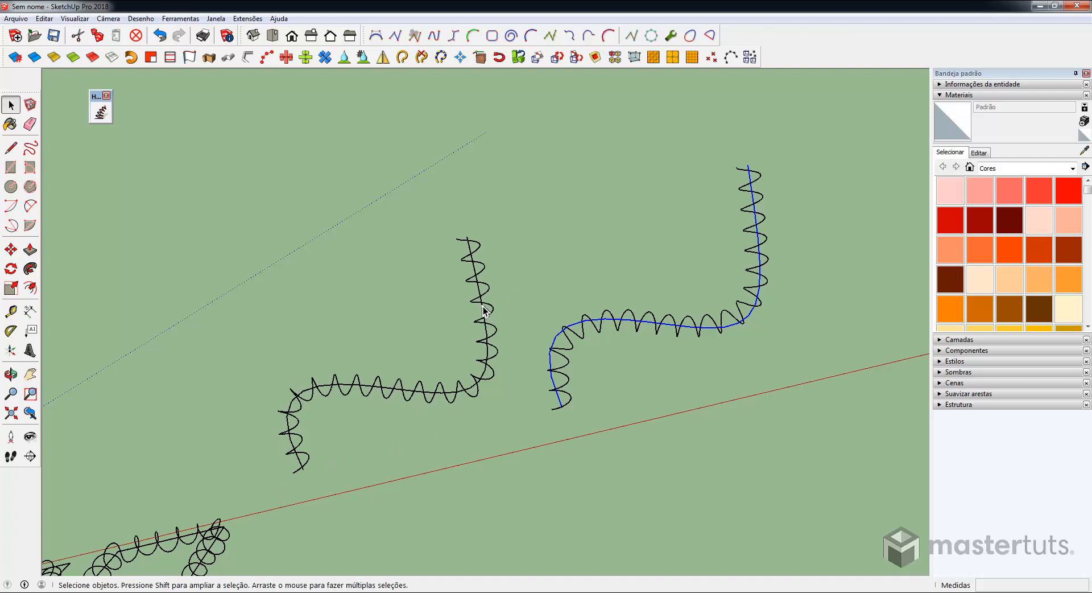
pyautogui.moveTo(590, 396); pyautogui.dragTo(480, 410, button='middle')
pyautogui.scroll(2, 604, 355)
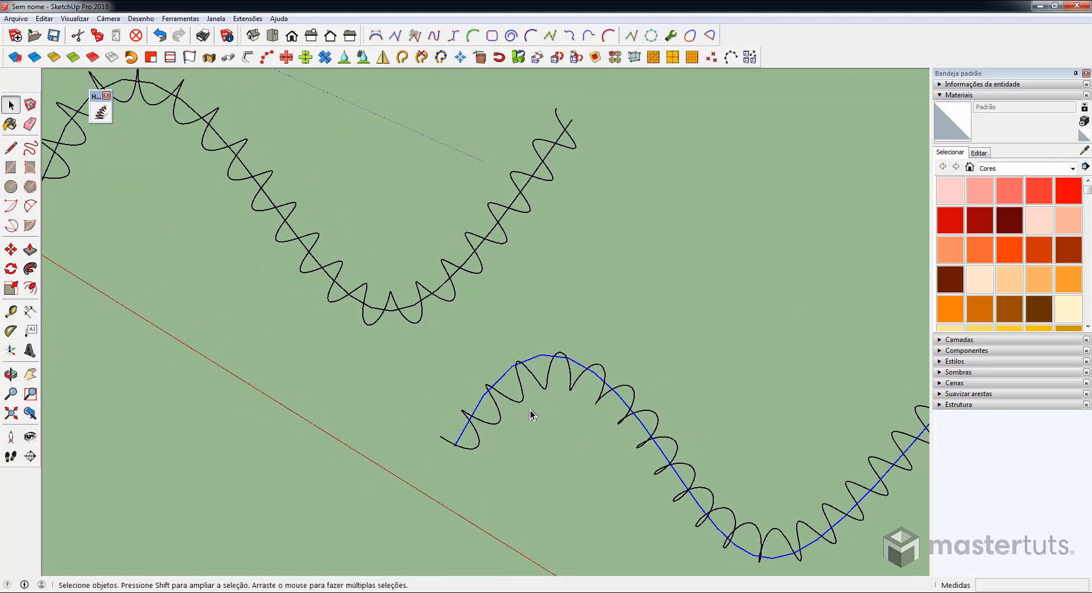
pyautogui.moveTo(508, 389); pyautogui.dragTo(438, 392, button='middle')
pyautogui.moveTo(550, 392); pyautogui.dragTo(737, 491, button='middle')
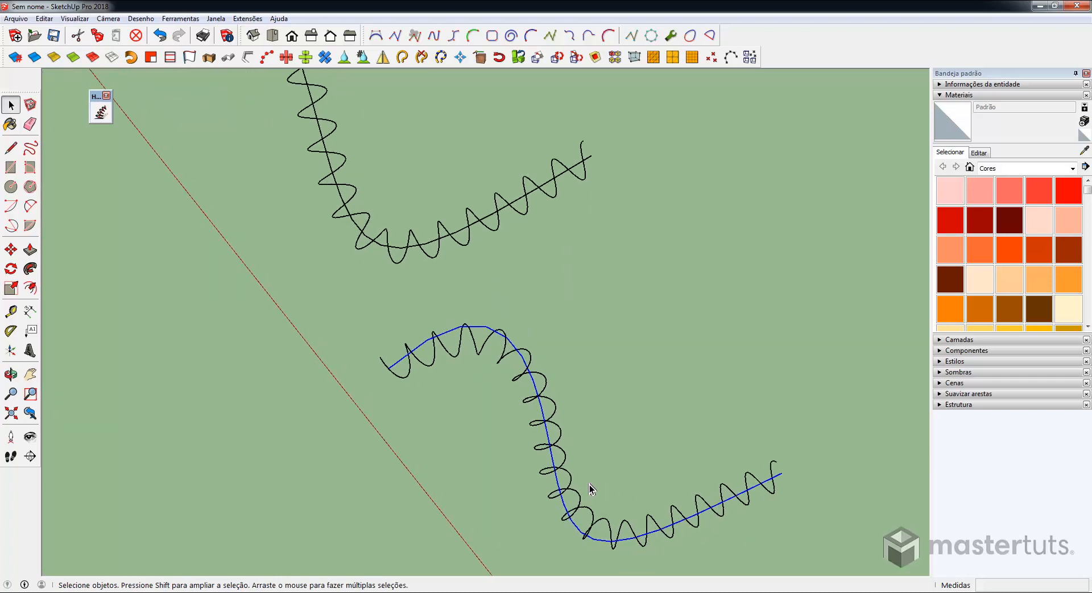
pyautogui.moveTo(591, 488)
pyautogui.mouseDown(button='middle')
pyautogui.moveTo(534, 444)
pyautogui.moveTo(553, 443)
pyautogui.moveTo(332, 497)
pyautogui.moveTo(532, 395)
pyautogui.moveTo(549, 374)
pyautogui.moveTo(580, 506)
pyautogui.moveTo(546, 391)
pyautogui.moveTo(497, 395)
pyautogui.moveTo(546, 390)
pyautogui.moveTo(639, 324)
pyautogui.moveTo(569, 342)
pyautogui.moveTo(558, 365)
pyautogui.moveTo(652, 371)
pyautogui.mouseUp(button='middle')
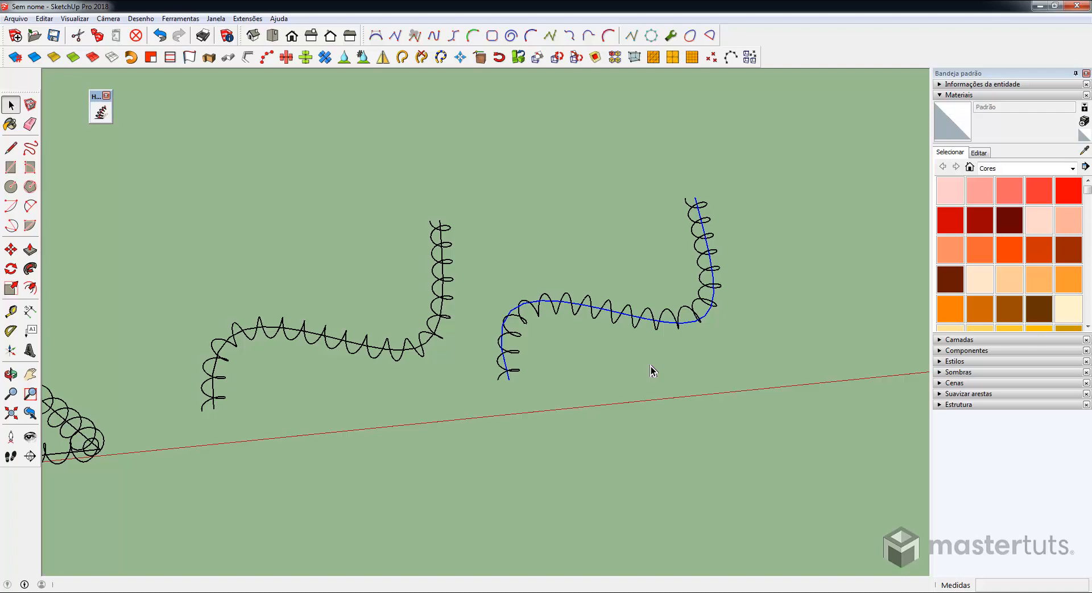
pyautogui.scroll(-5, 665, 315)
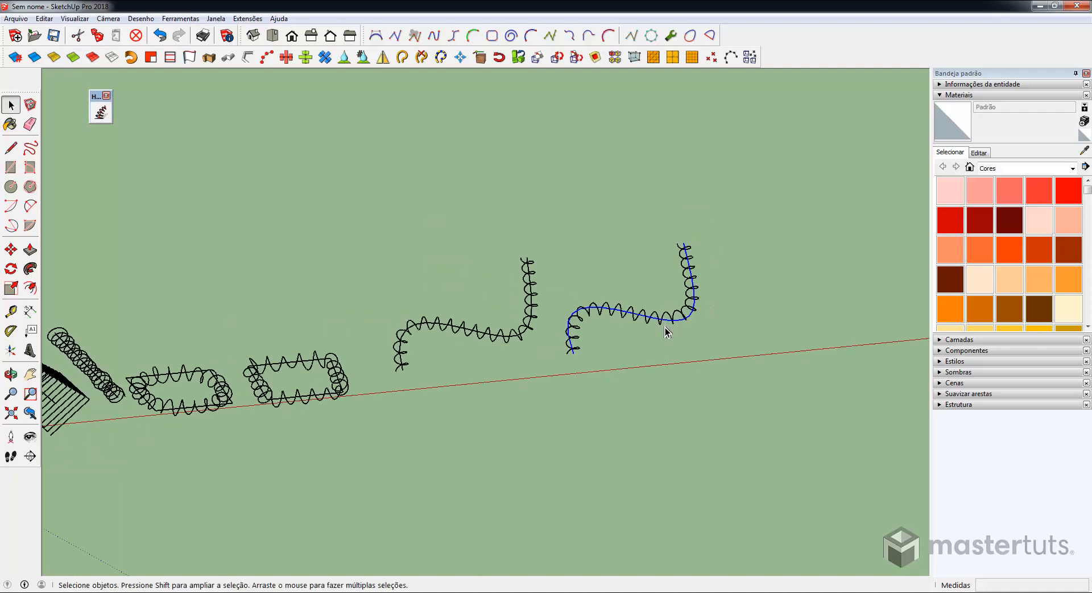
pyautogui.moveTo(666, 329); pyautogui.dragTo(643, 338, button='middle')
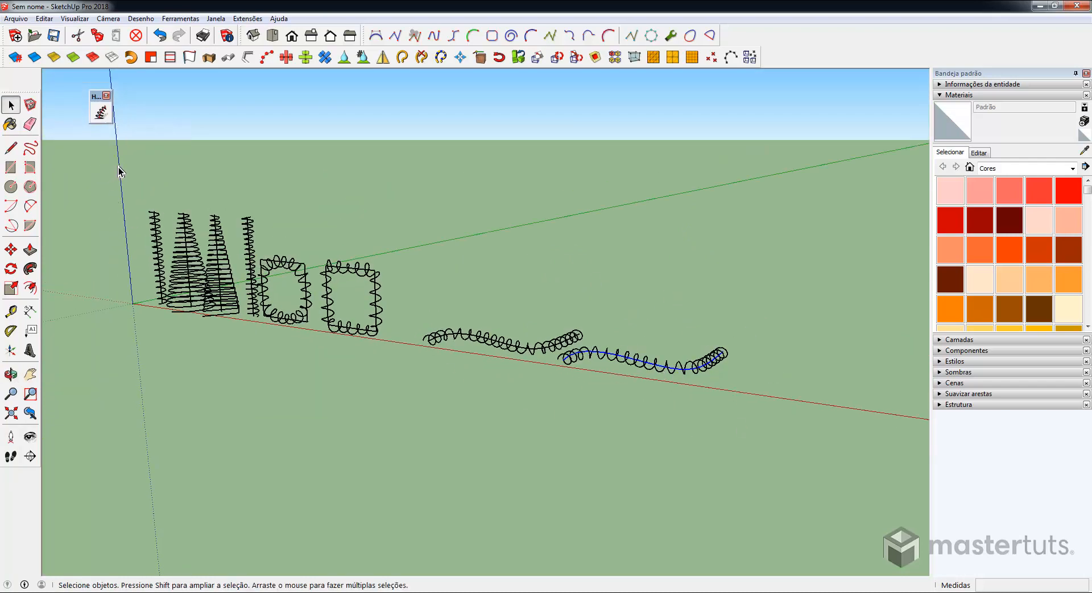
# Examine the direction of rotation and tube creation options in the Helix along curve settings
pyautogui.click(101, 112)
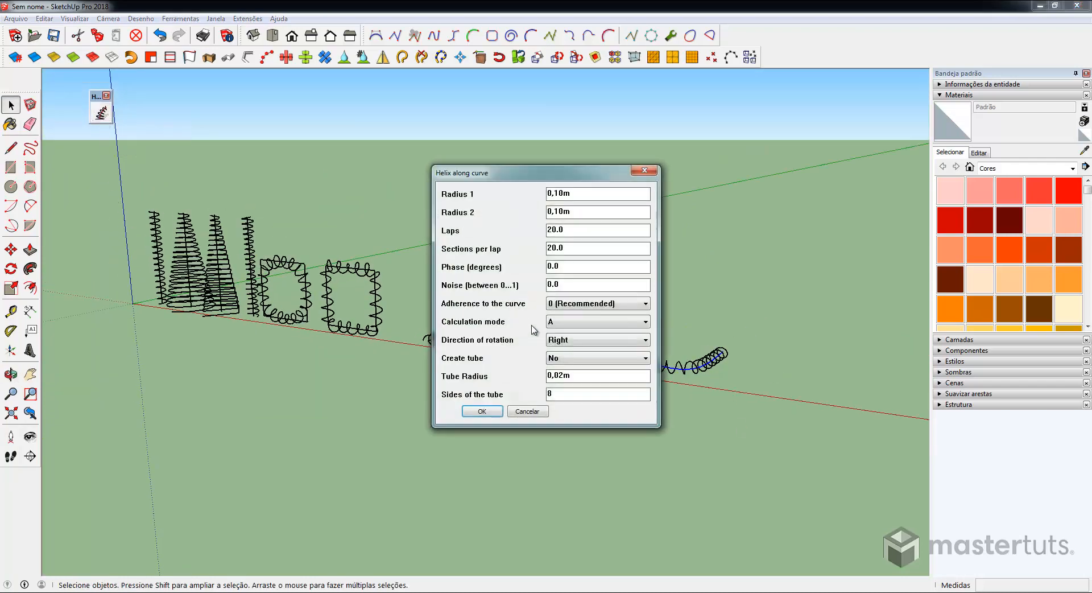
pyautogui.click(597, 341)
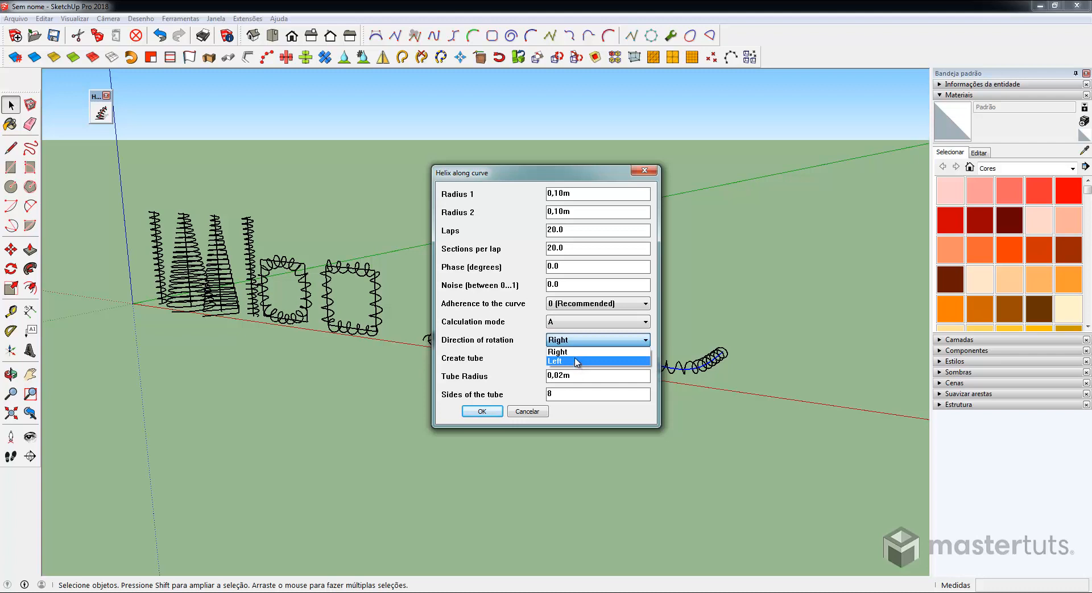
pyautogui.press('Escape')
pyautogui.press('Tab')
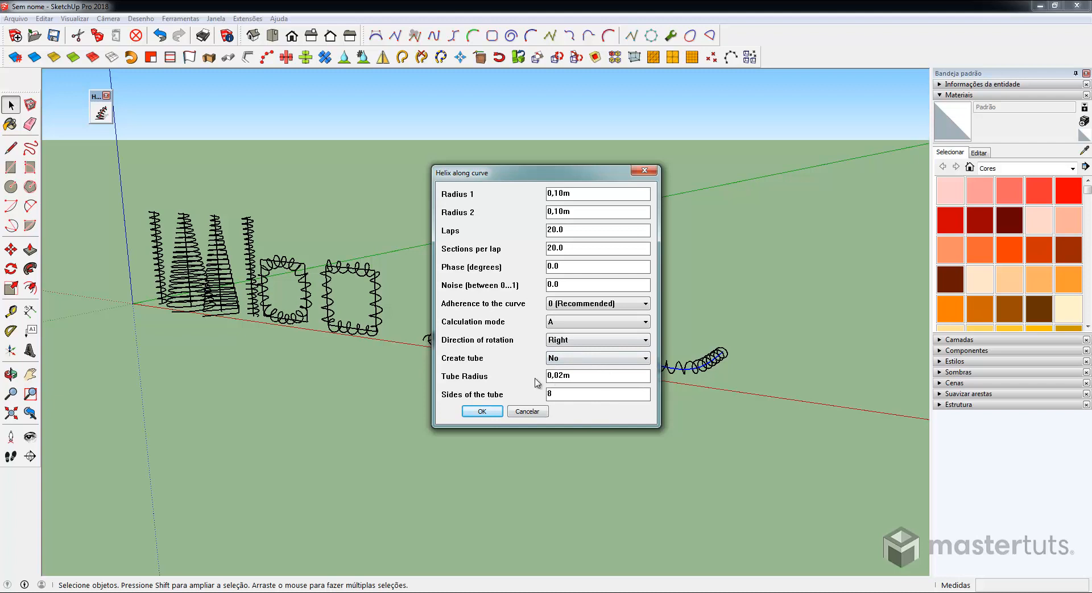
pyautogui.click(595, 362)
pyautogui.click(596, 358)
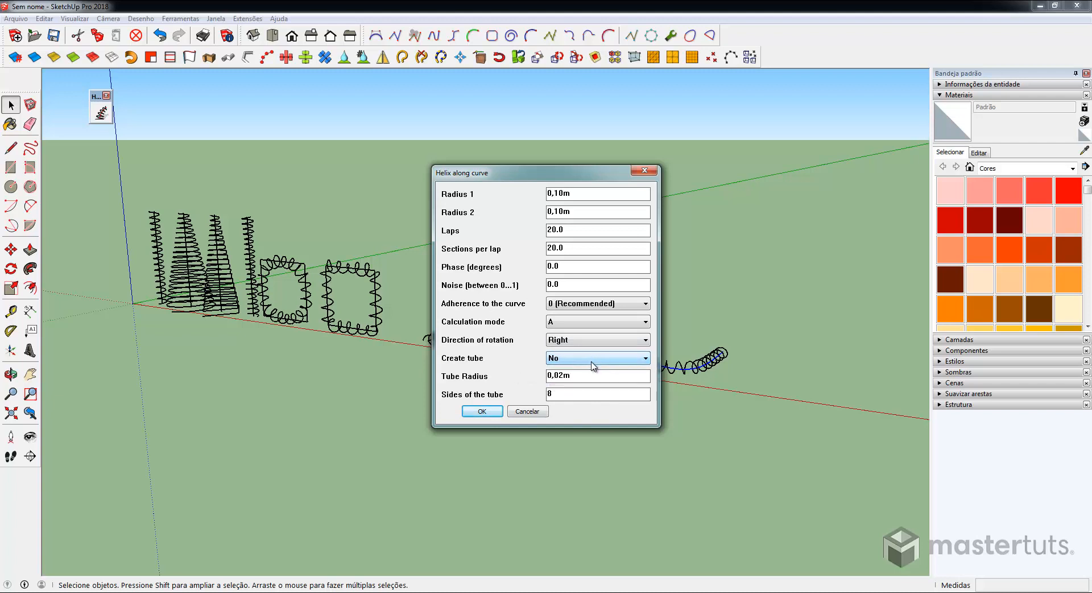
pyautogui.click(652, 173)
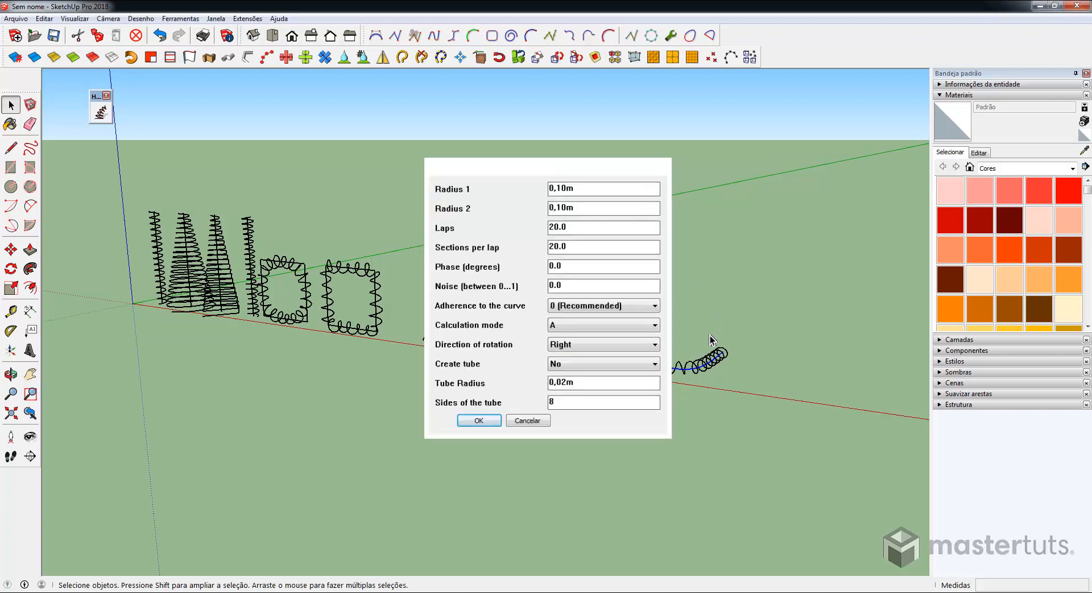
# Copy the second S-shaped curve about 3.9 m along the red axis
pyautogui.moveTo(603, 362); pyautogui.dragTo(434, 354, button='middle')
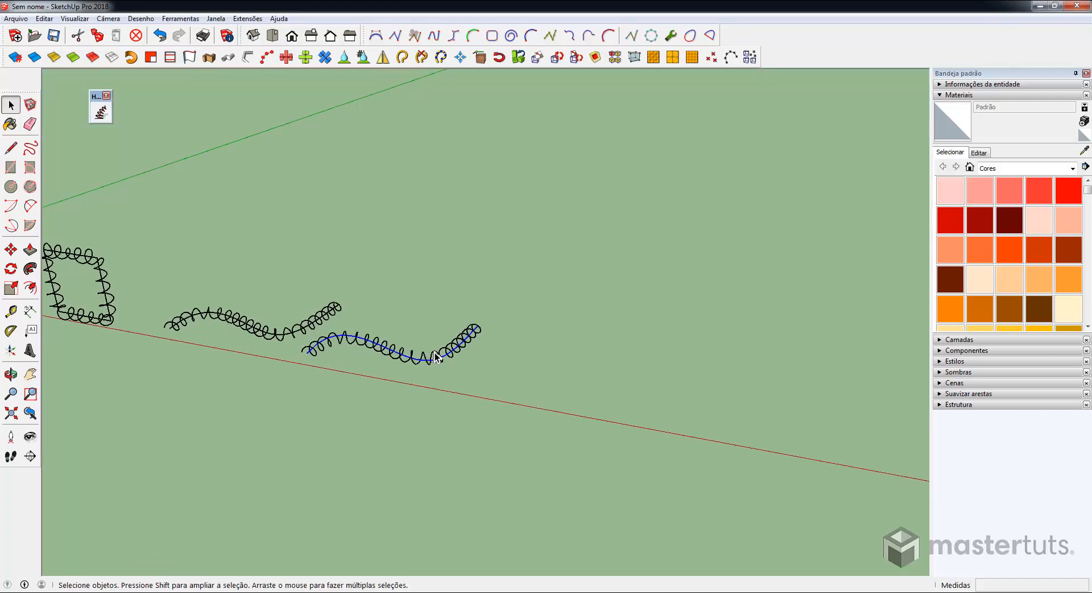
pyautogui.press('m')
pyautogui.press('ctrl')
pyautogui.click(453, 355)
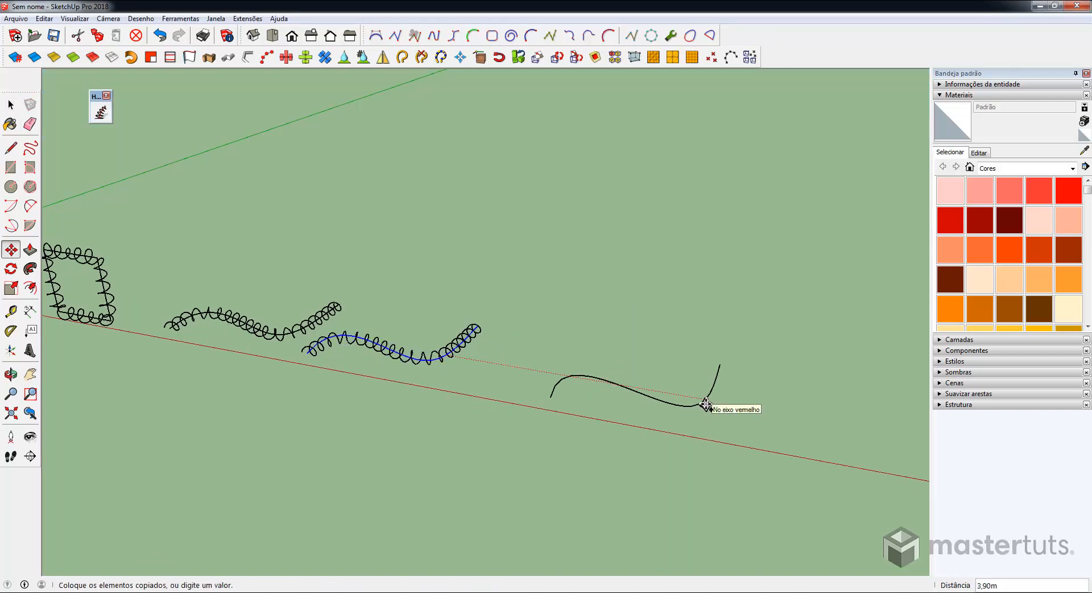
pyautogui.click(706, 405)
# Create a helix with a tube along the newest S-shaped curve, keeping the 0.02 m tube radius and 8 sides
pyautogui.moveTo(601, 365); pyautogui.dragTo(670, 359, button='middle')
pyautogui.scroll(2, 670, 358)
pyautogui.moveTo(514, 324); pyautogui.dragTo(558, 345, button='middle')
pyautogui.click(102, 117)
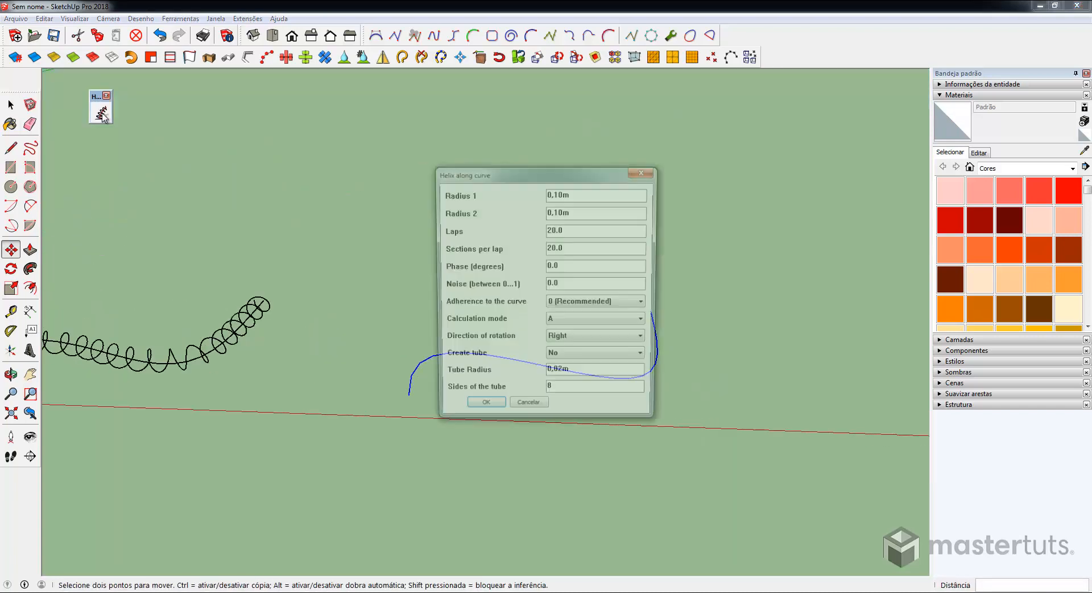
pyautogui.click(583, 358)
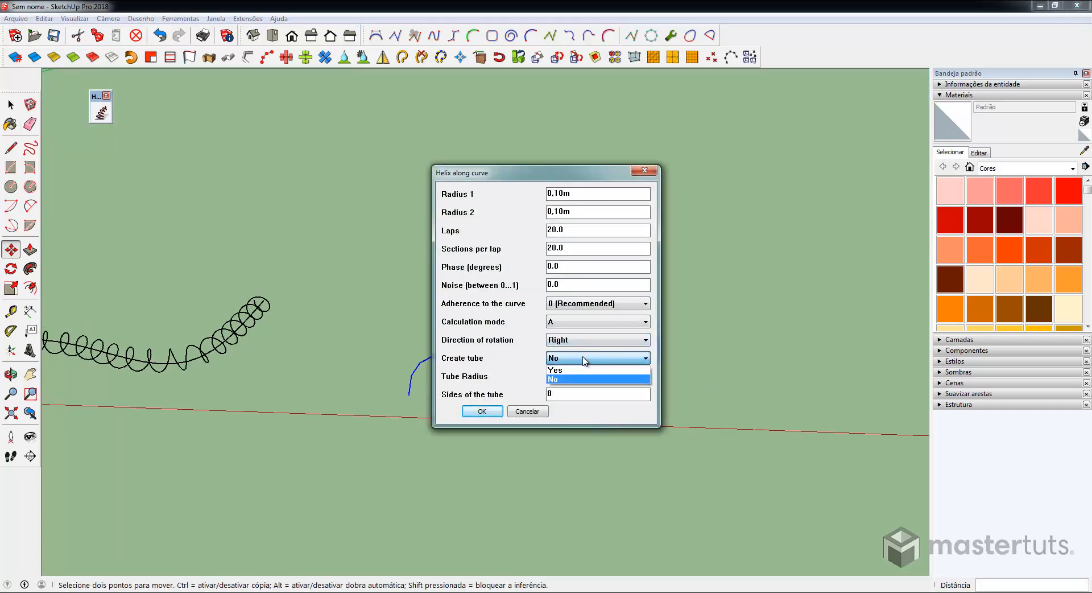
pyautogui.click(594, 370)
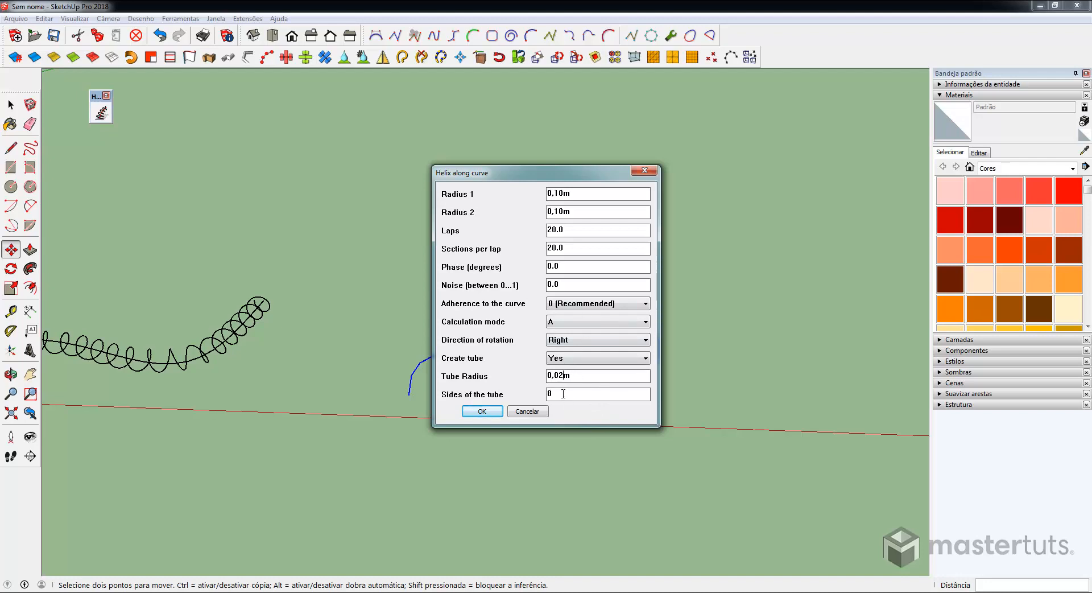
pyautogui.press('Tab')
pyautogui.click(488, 411)
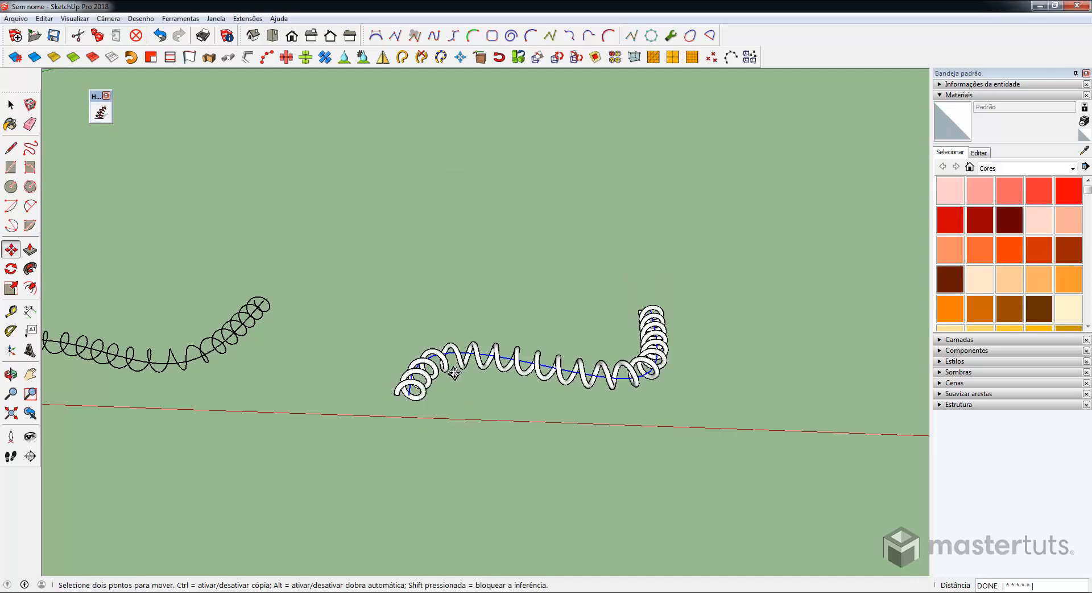
# Examine the tubular helix up close and from several angles, checking its tube shape and path along the curve
pyautogui.scroll(6, 455, 375)
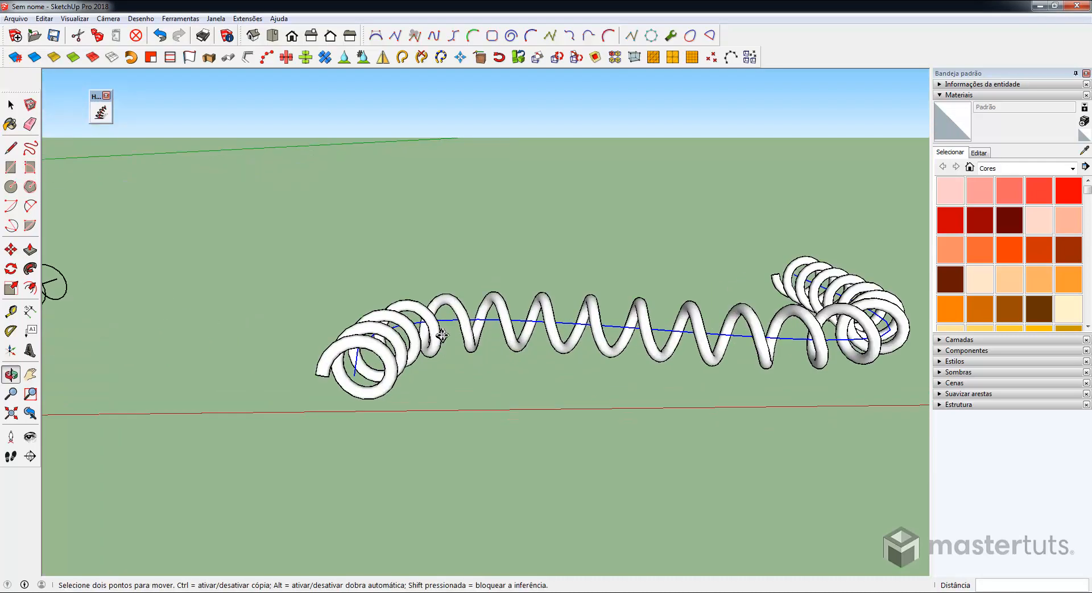
pyautogui.scroll(2, 435, 339)
pyautogui.moveTo(432, 341); pyautogui.dragTo(512, 379, button='middle')
pyautogui.scroll(4, 476, 373)
pyautogui.scroll(-5, 476, 373)
pyautogui.scroll(3, 304, 339)
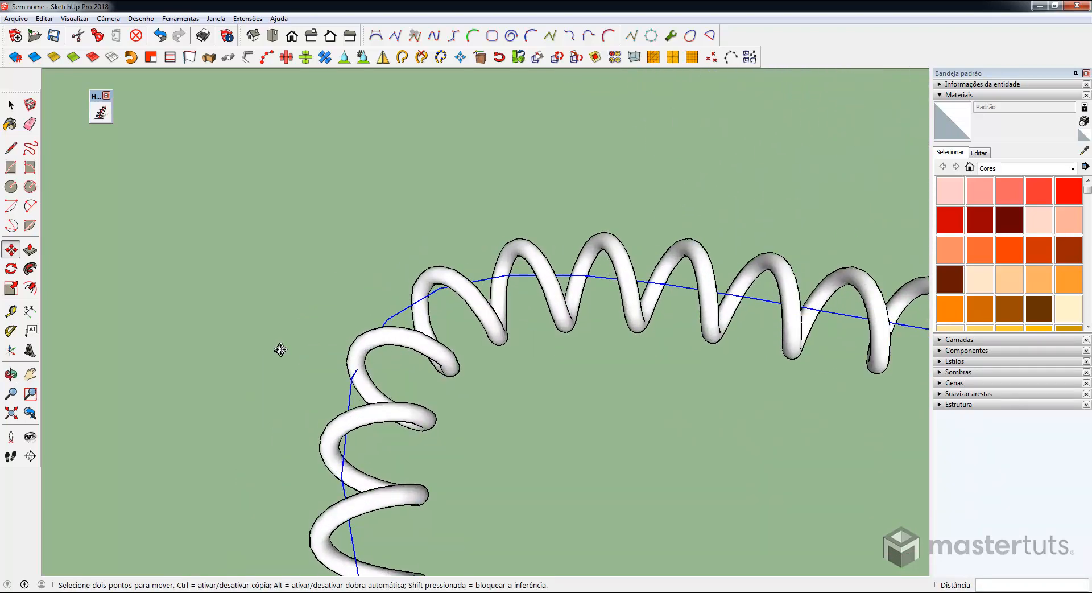
pyautogui.scroll(-4, 626, 373)
pyautogui.moveTo(626, 373); pyautogui.dragTo(482, 370, button='middle')
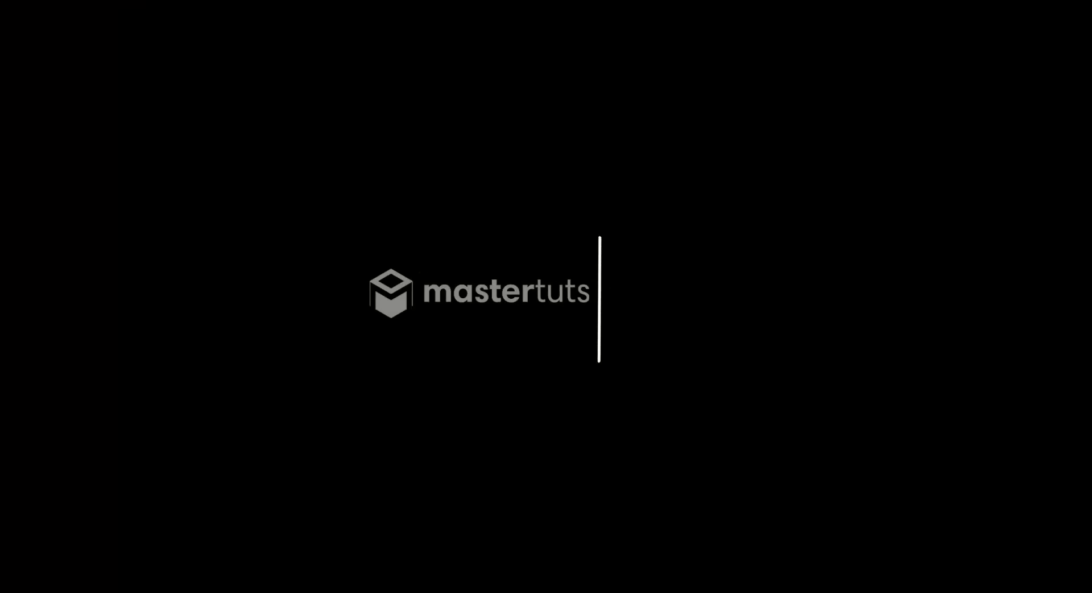